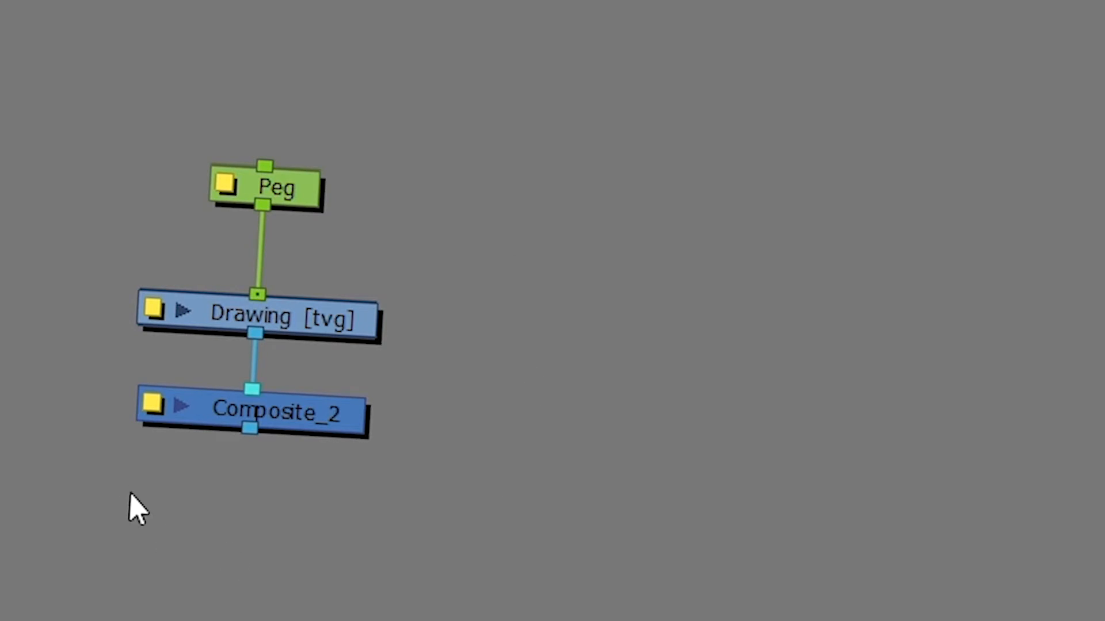
# Step: Group the Peg, Drawing and Composite_2 nodes into a single group node
pyautogui.moveTo(95, 111)
pyautogui.mouseDown()
pyautogui.moveTo(428, 511)
pyautogui.moveTo(408, 501)
pyautogui.mouseUp()
pyautogui.rightClick(325, 424)
pyautogui.moveTo(424, 249)
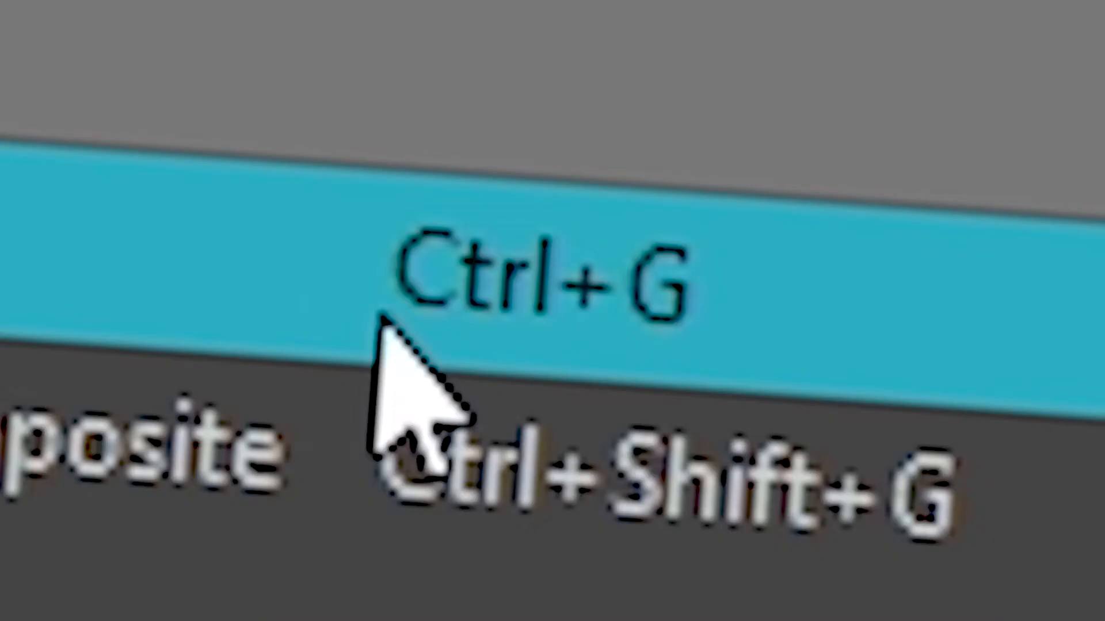
pyautogui.click(380, 319)
# Step: Rename the new group node to WHATEVER
pyautogui.doubleClick(540, 345)
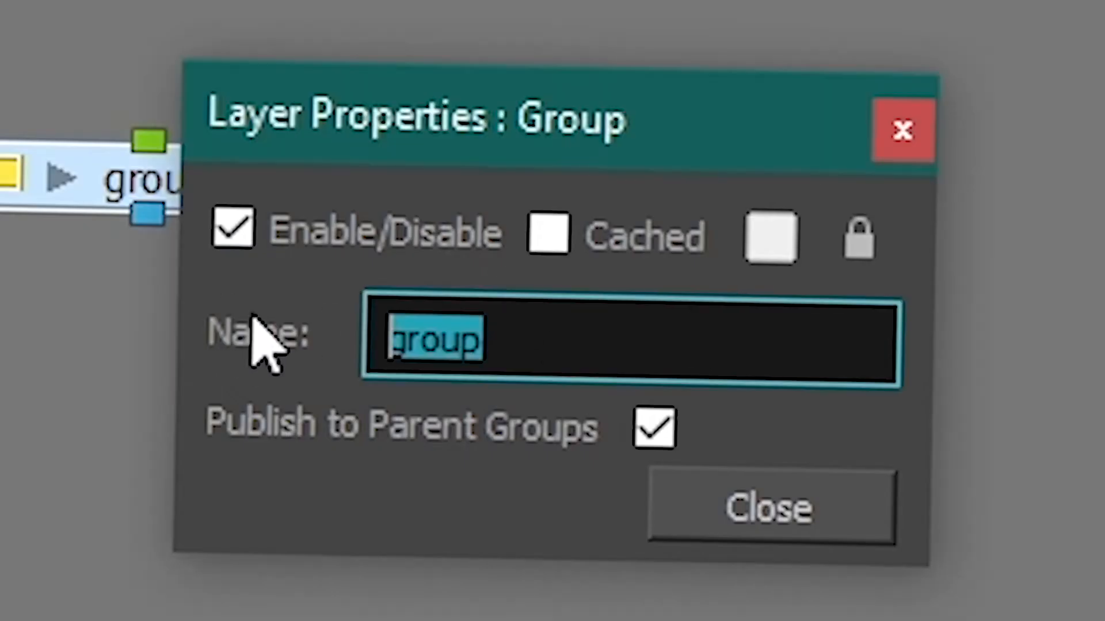
pyautogui.write('WHATEVER')
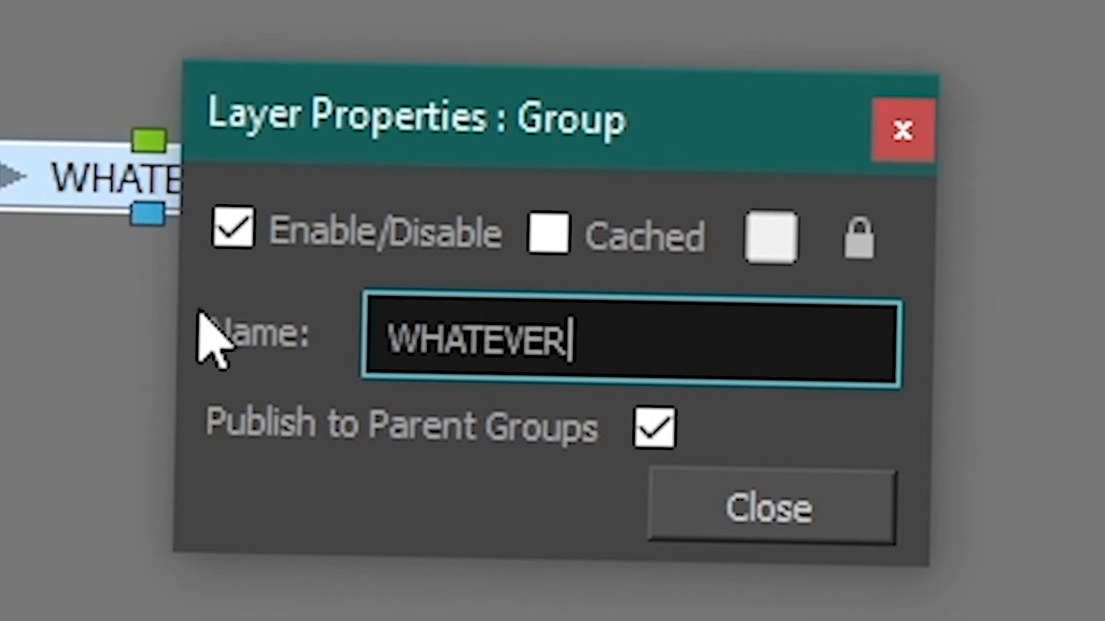
pyautogui.press('Return')
pyautogui.moveTo(564, 343); pyautogui.dragTo(599, 358)
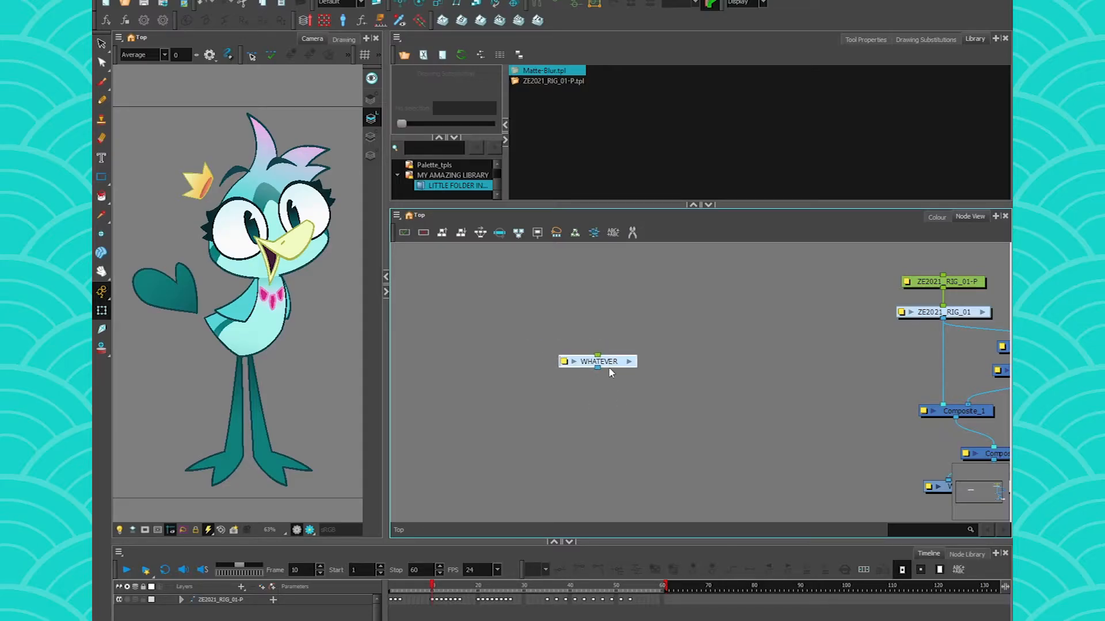
# Step: Enter the WHATEVER group to examine its internal nodes and ports, going back and forth between it and the top level
pyautogui.scroll(5, 609, 368)
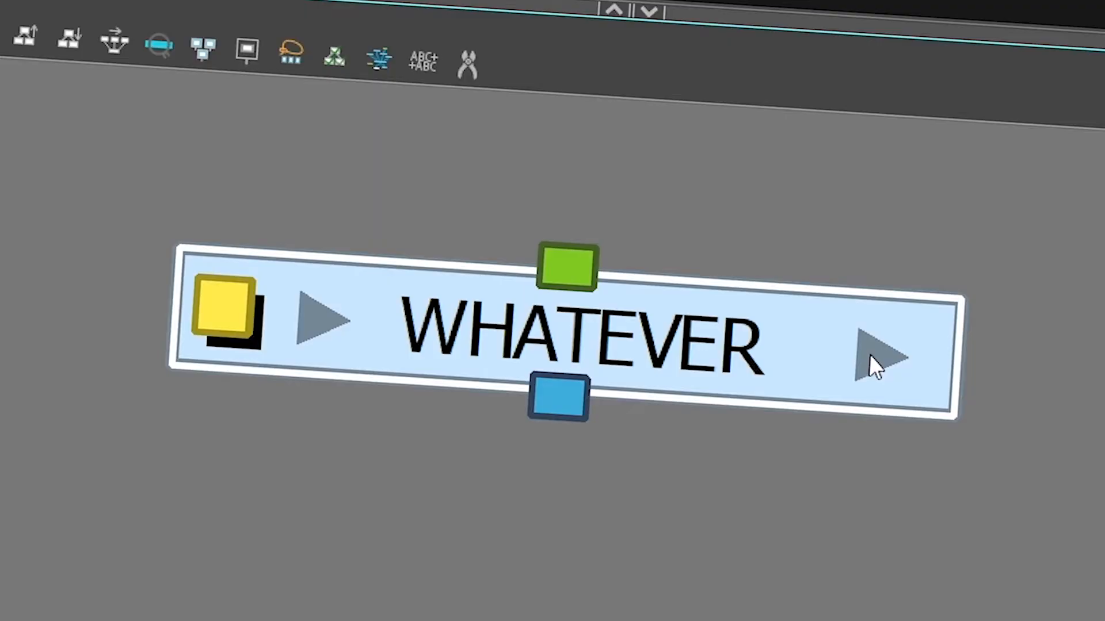
pyautogui.click(868, 355)
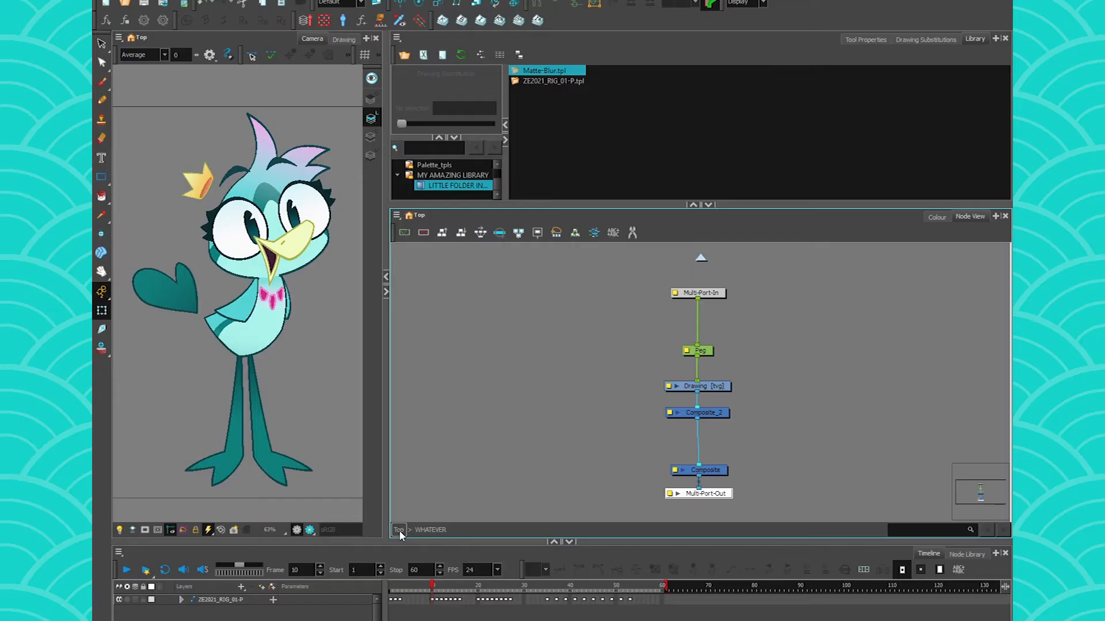
pyautogui.click(399, 530)
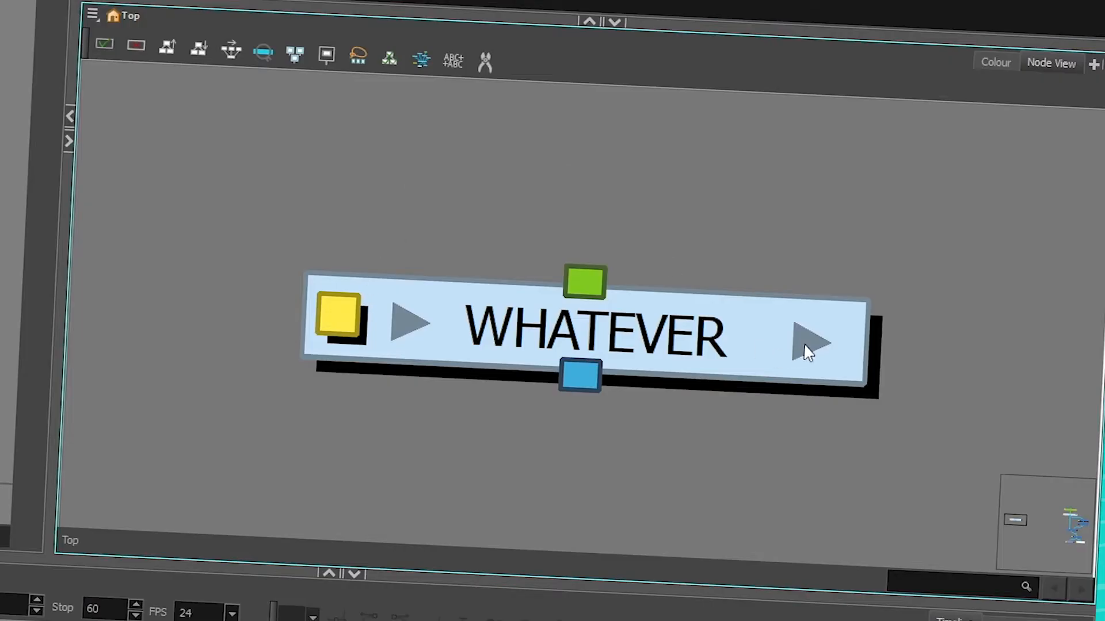
pyautogui.click(806, 345)
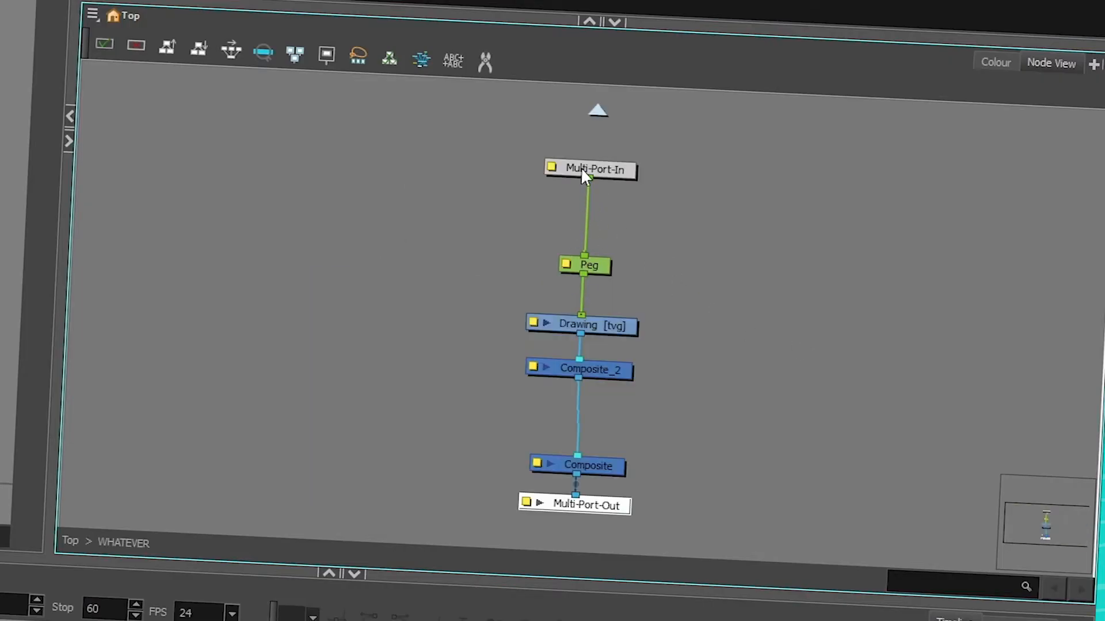
pyautogui.click(200, 51)
pyautogui.click(797, 350)
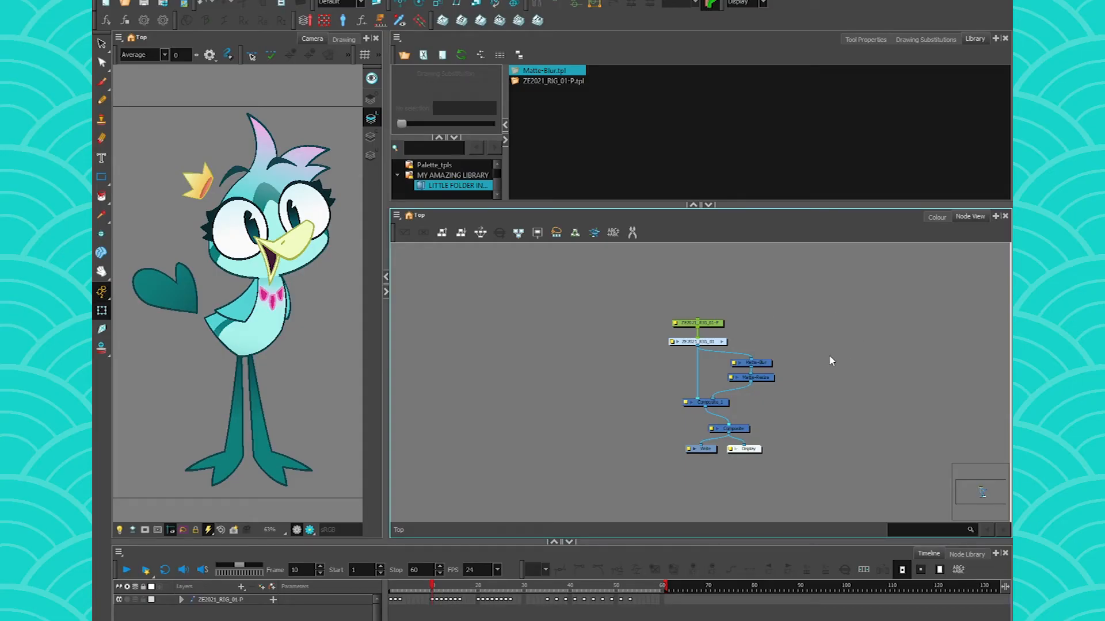
# Step: Switch the camera to render view to preview the outline effect of the Matte-Resize node
pyautogui.scroll(3, 817, 351)
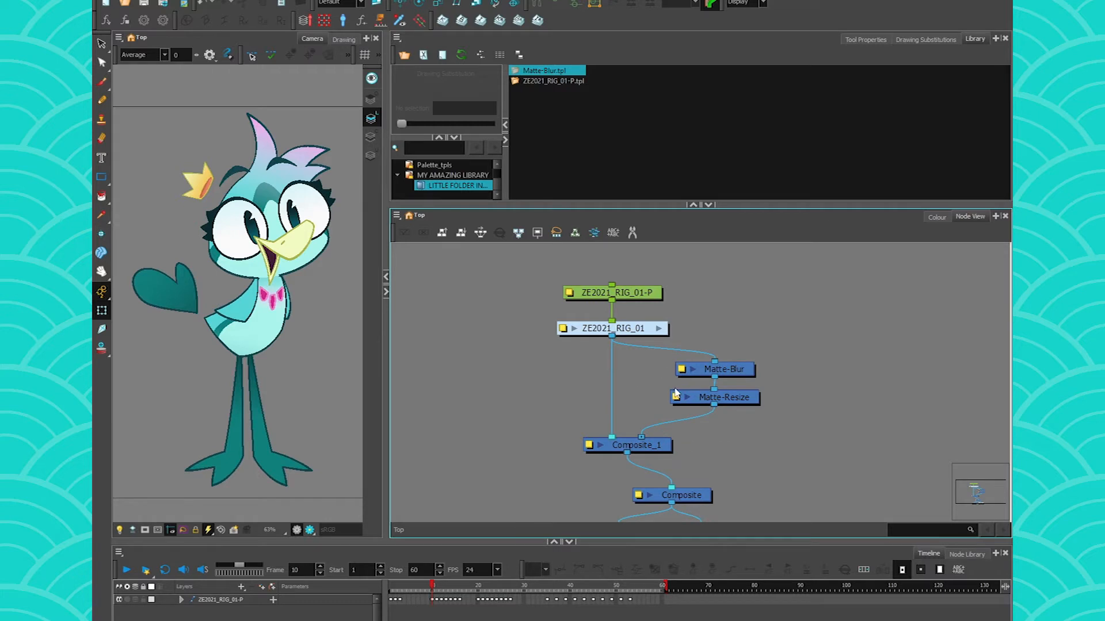
pyautogui.click(729, 398)
pyautogui.click(274, 328)
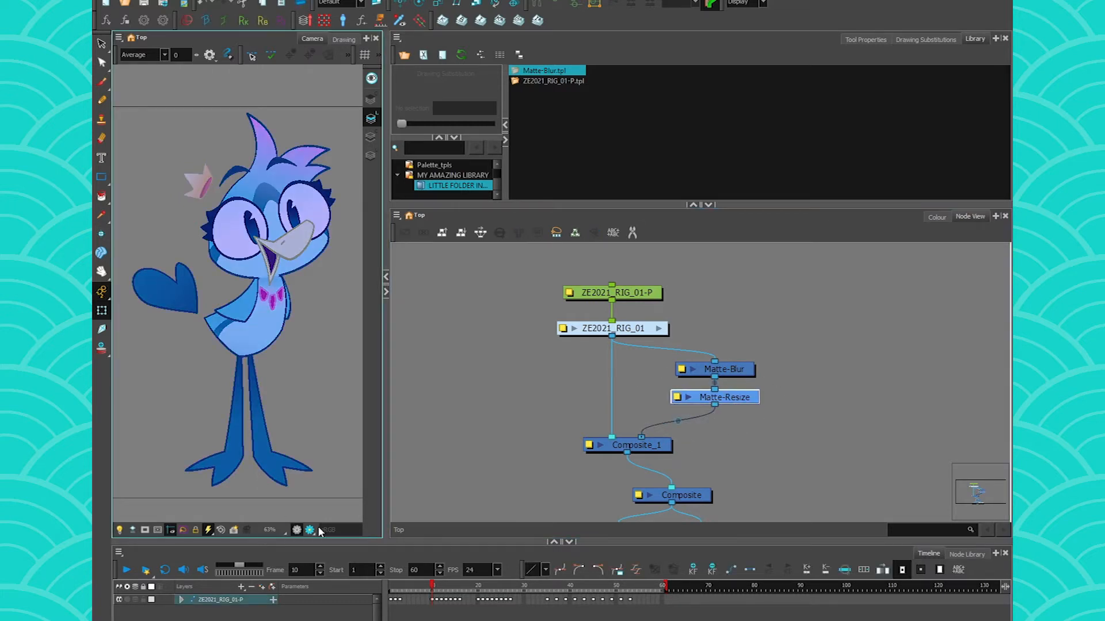
pyautogui.click(735, 398)
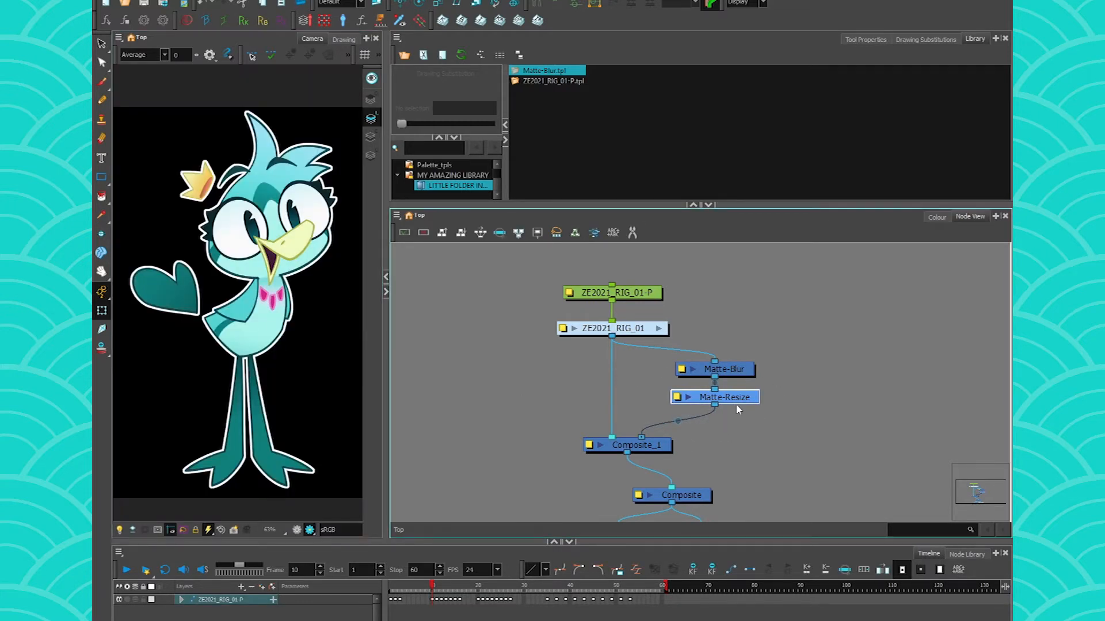
# Step: Examine the Matte-Blur properties and the node network inside the ZE2021_RIG_01 group, returning to the top level
pyautogui.doubleClick(686, 371)
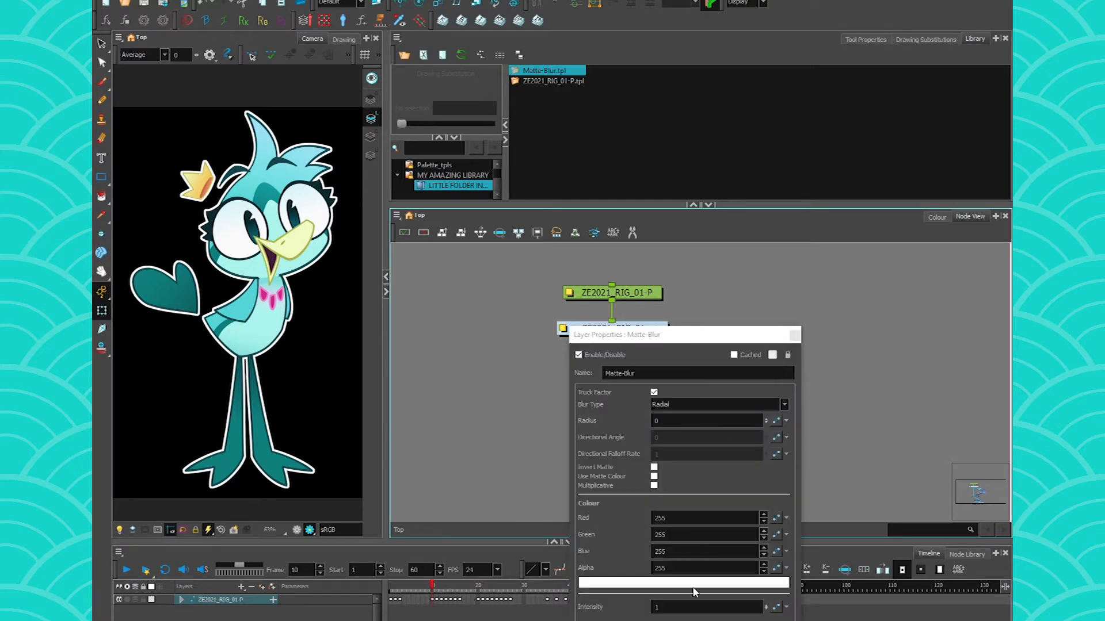
pyautogui.click(795, 335)
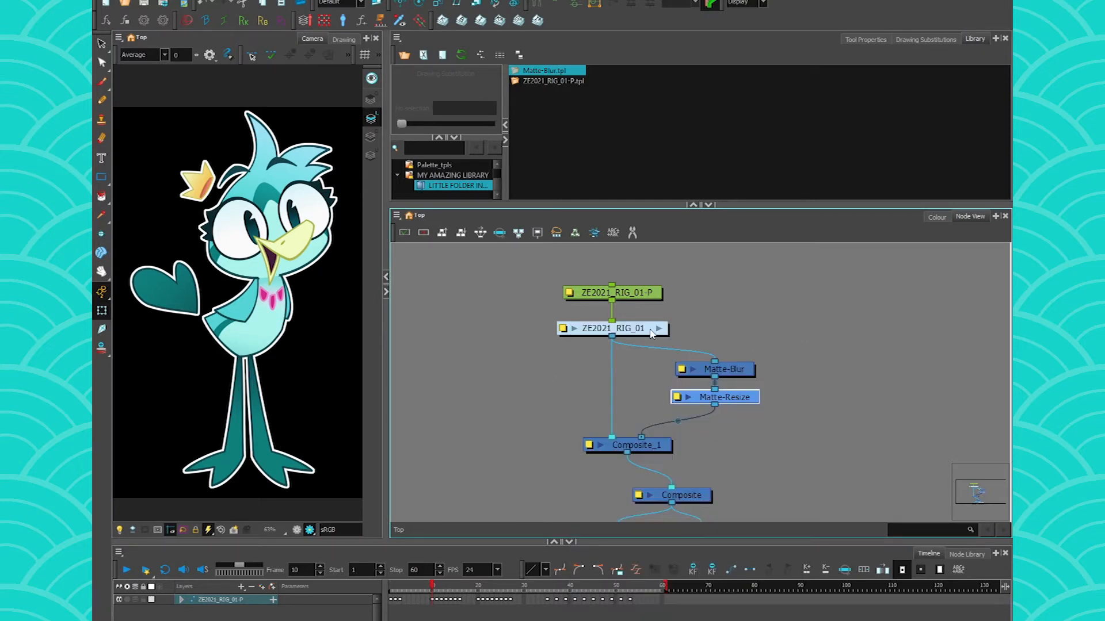
pyautogui.click(658, 329)
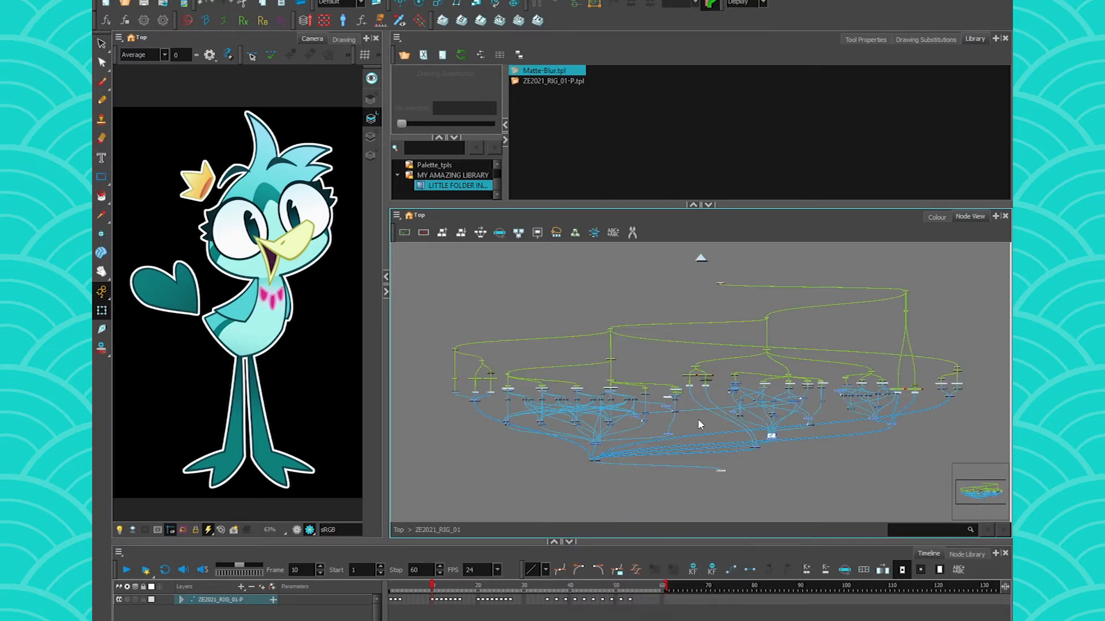
pyautogui.click(403, 528)
pyautogui.click(747, 390)
pyautogui.click(403, 529)
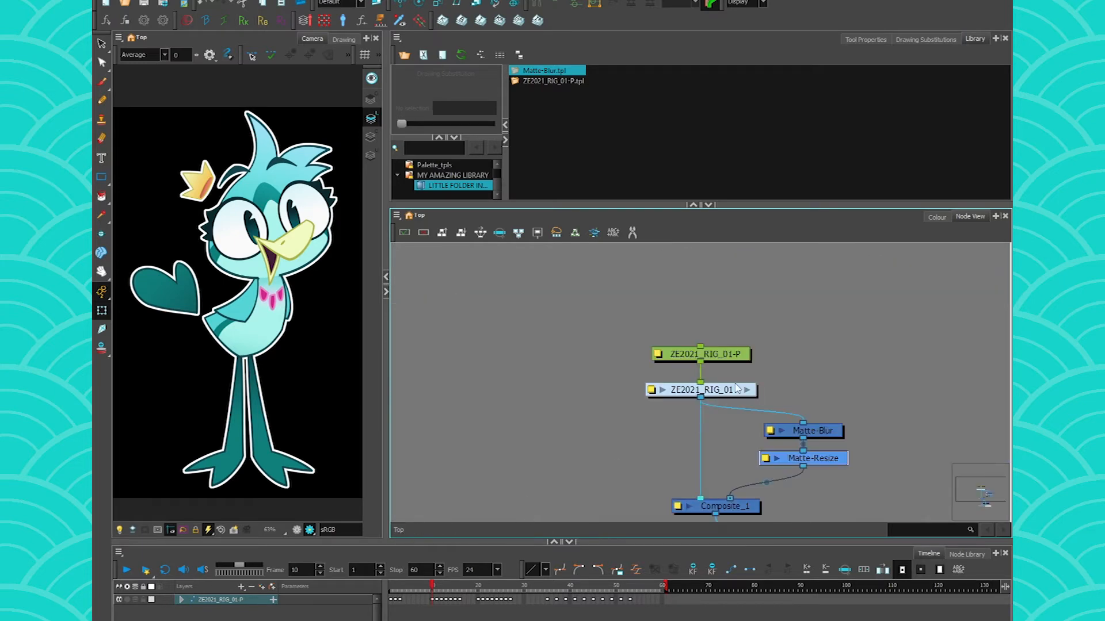
pyautogui.click(746, 390)
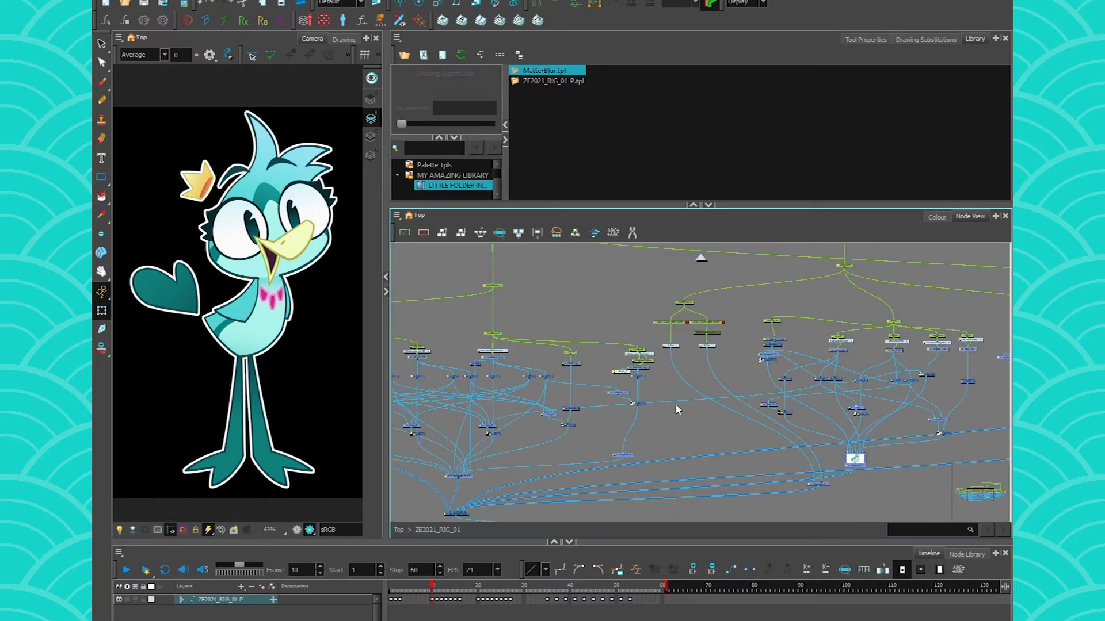
pyautogui.click(403, 529)
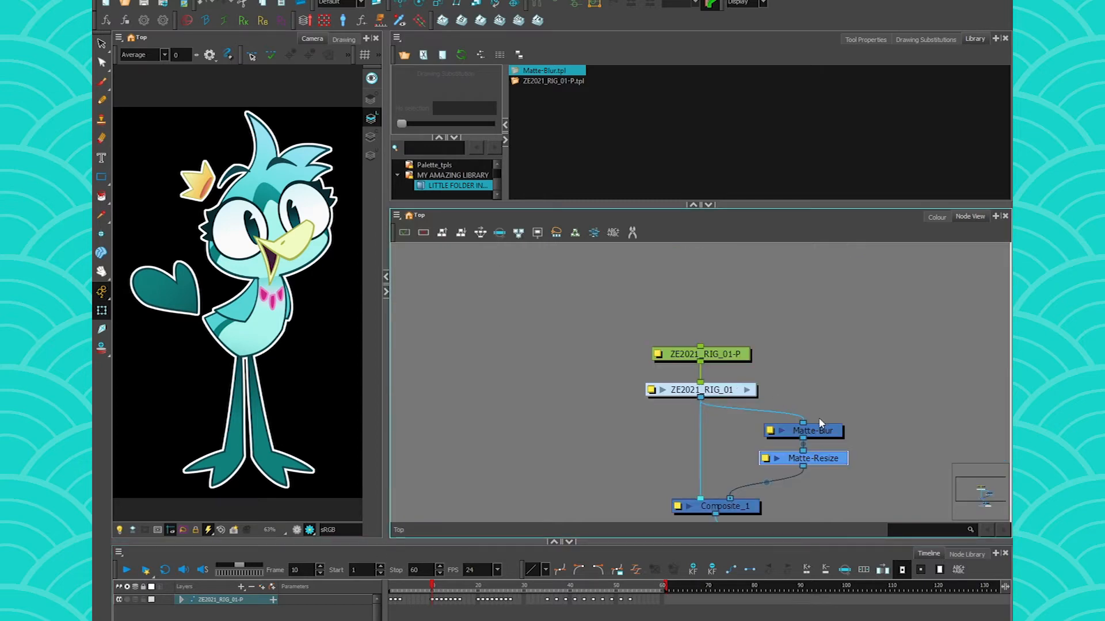
# Step: Group the Matte-Blur and Matte-Resize nodes and look inside the new group
pyautogui.scroll(3, 817, 465)
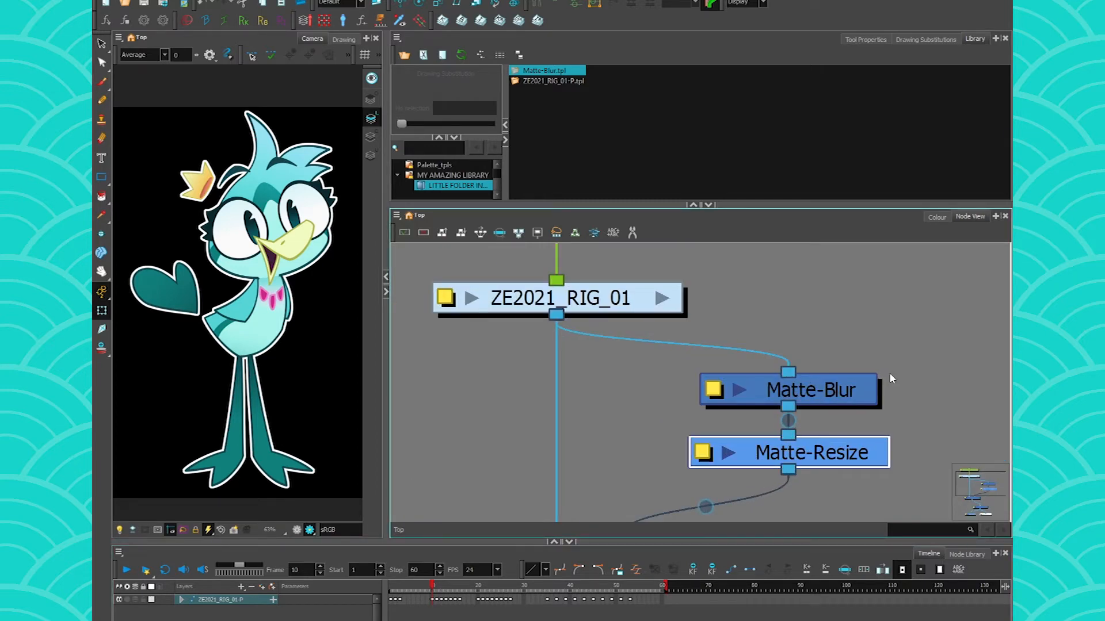
pyautogui.scroll(-4, 897, 374)
pyautogui.scroll(1, 894, 382)
pyautogui.moveTo(931, 358); pyautogui.dragTo(775, 432)
pyautogui.hotkey('ctrl', 'g')
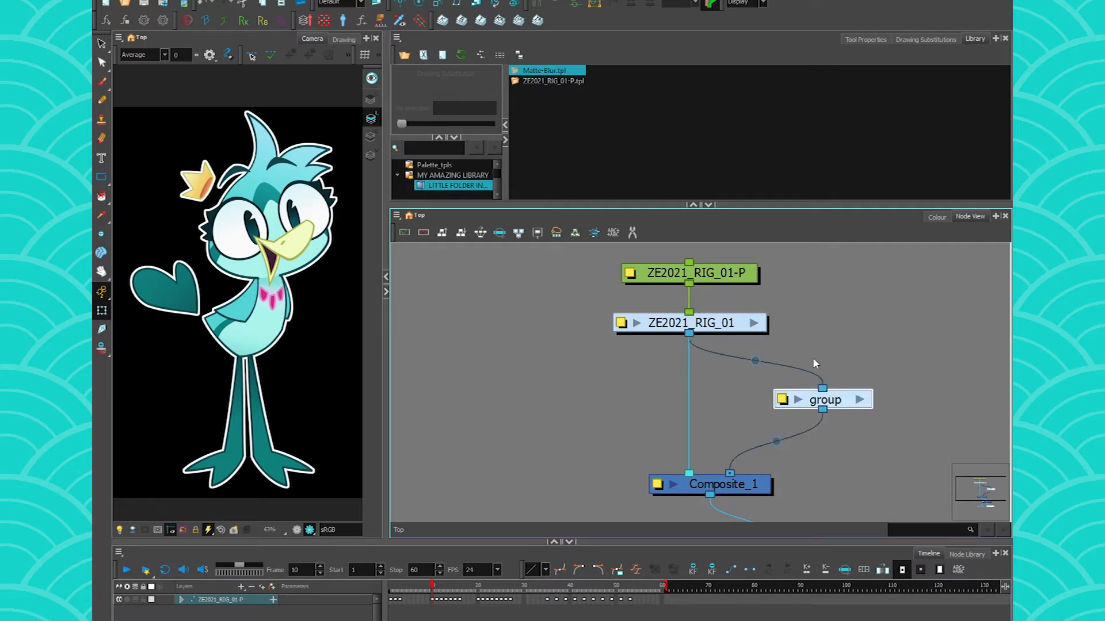
pyautogui.moveTo(831, 405); pyautogui.dragTo(787, 403)
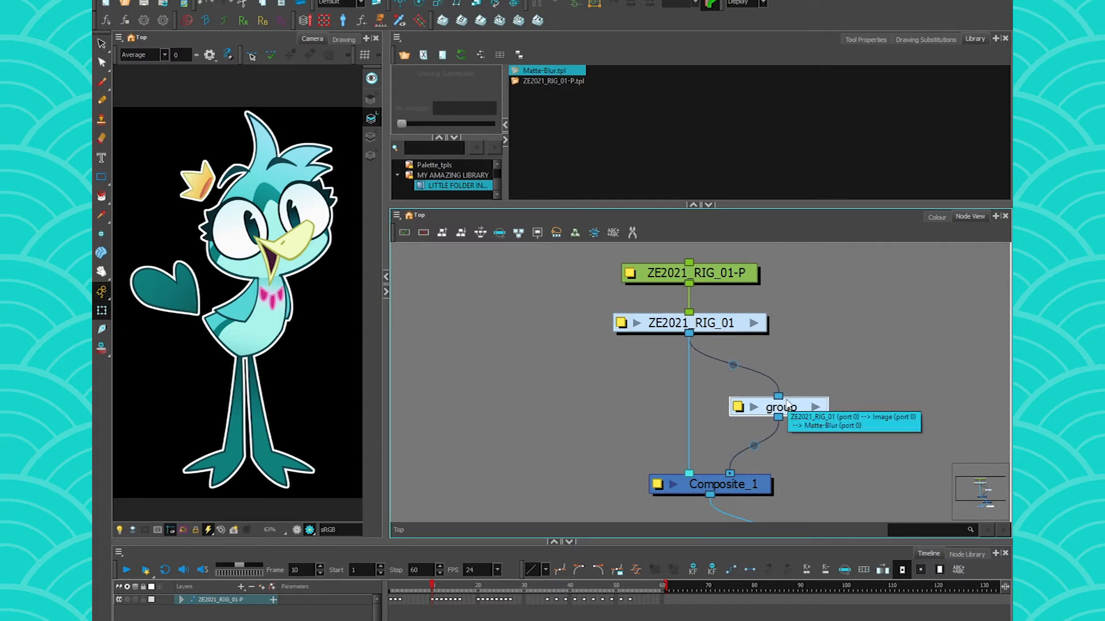
pyautogui.click(815, 406)
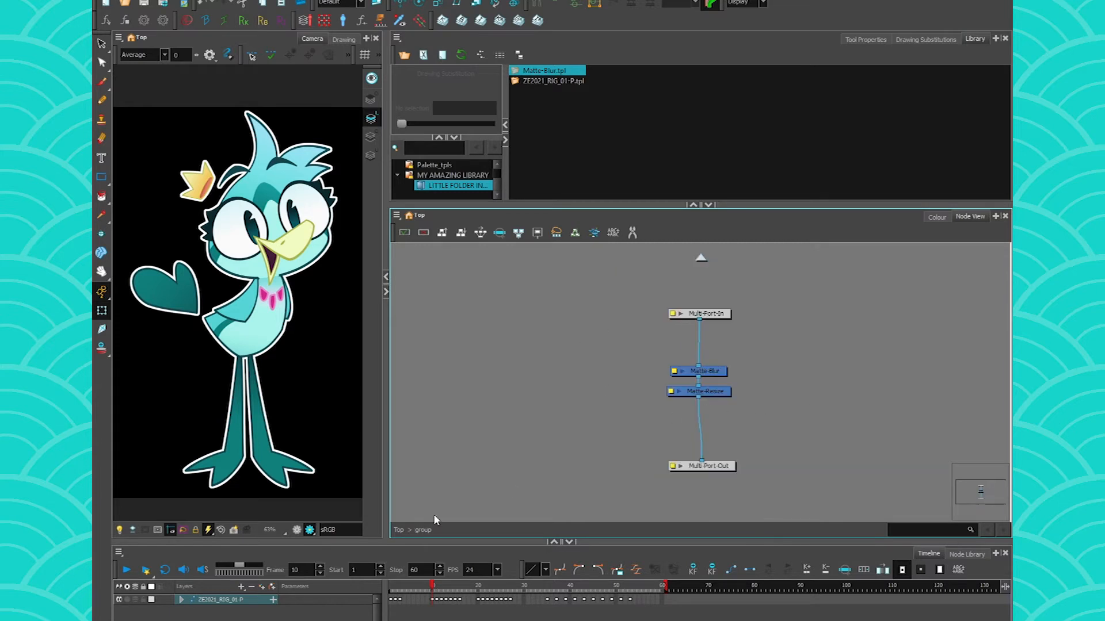
pyautogui.click(399, 530)
# Step: Paste two copies of the effects group and place them on either side of the rig's node chain
pyautogui.hotkey('ctrl', 'v')
pyautogui.hotkey('ctrl', 'v')
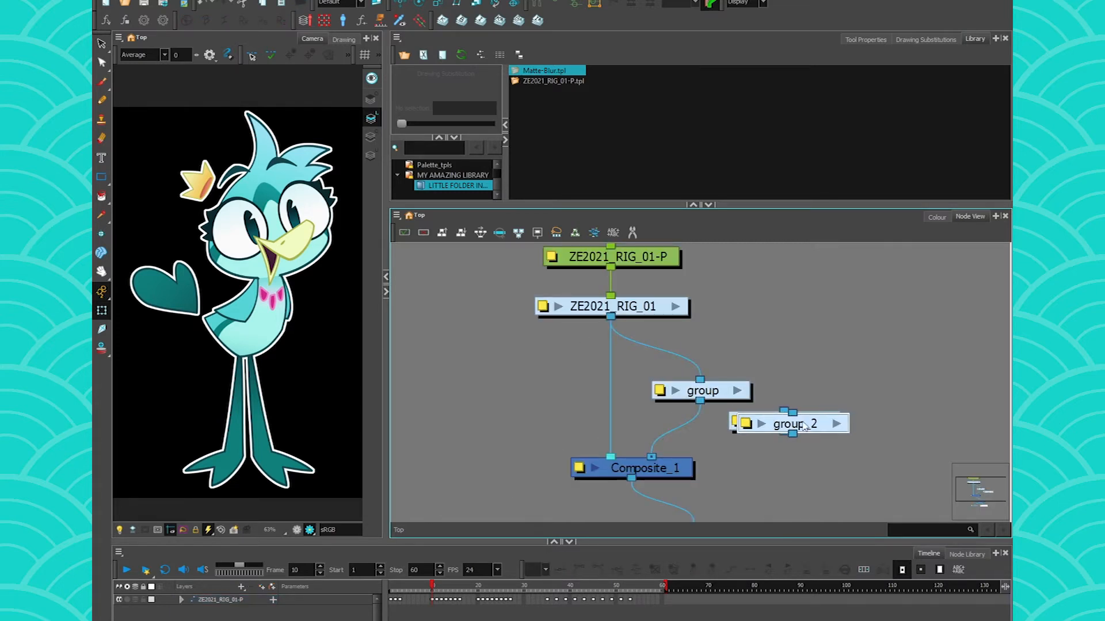
pyautogui.moveTo(790, 424); pyautogui.dragTo(890, 392)
pyautogui.moveTo(820, 415); pyautogui.dragTo(533, 364)
# Step: Connect the ZE2021_RIG_01 output to both group copies and link one copy's output to Composite_1
pyautogui.moveTo(610, 317); pyautogui.dragTo(499, 359)
pyautogui.moveTo(499, 380); pyautogui.dragTo(596, 458)
pyautogui.moveTo(610, 317); pyautogui.dragTo(892, 379)
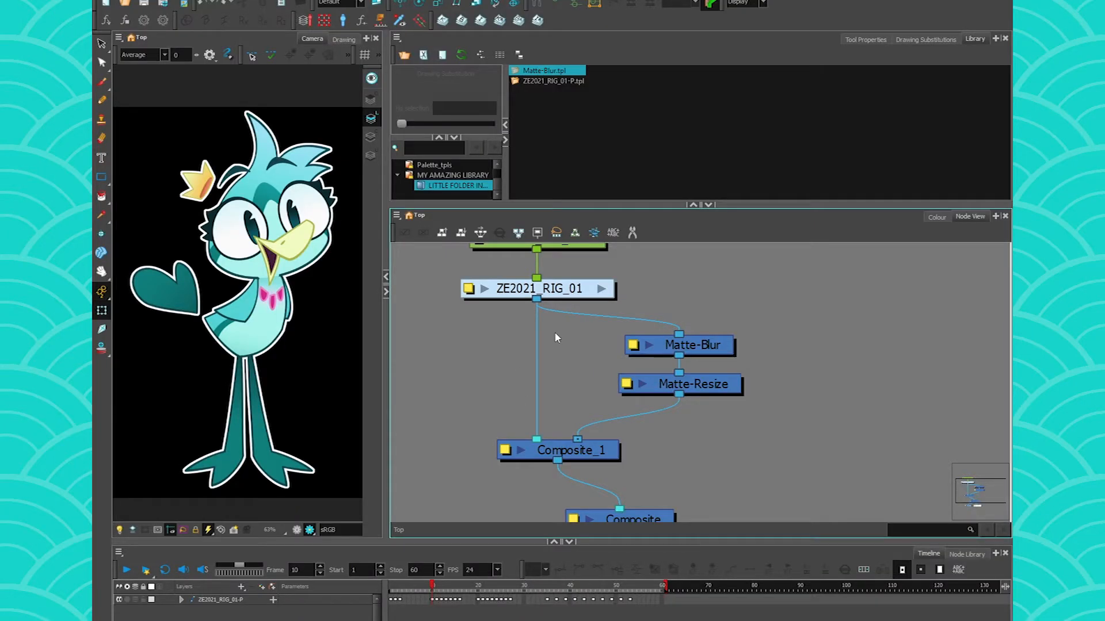
# Step: Insert a backdrop around the Matte-Blur and Matte-Resize nodes and move it away from the main node chain
pyautogui.moveTo(768, 326); pyautogui.dragTo(622, 417)
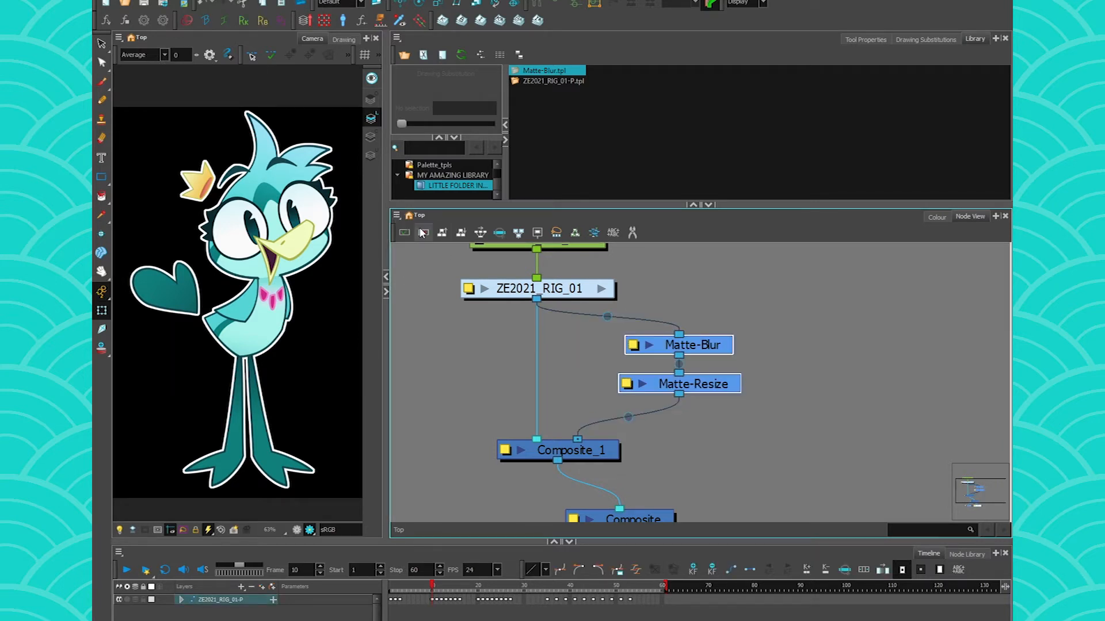
pyautogui.click(396, 216)
pyautogui.moveTo(416, 278)
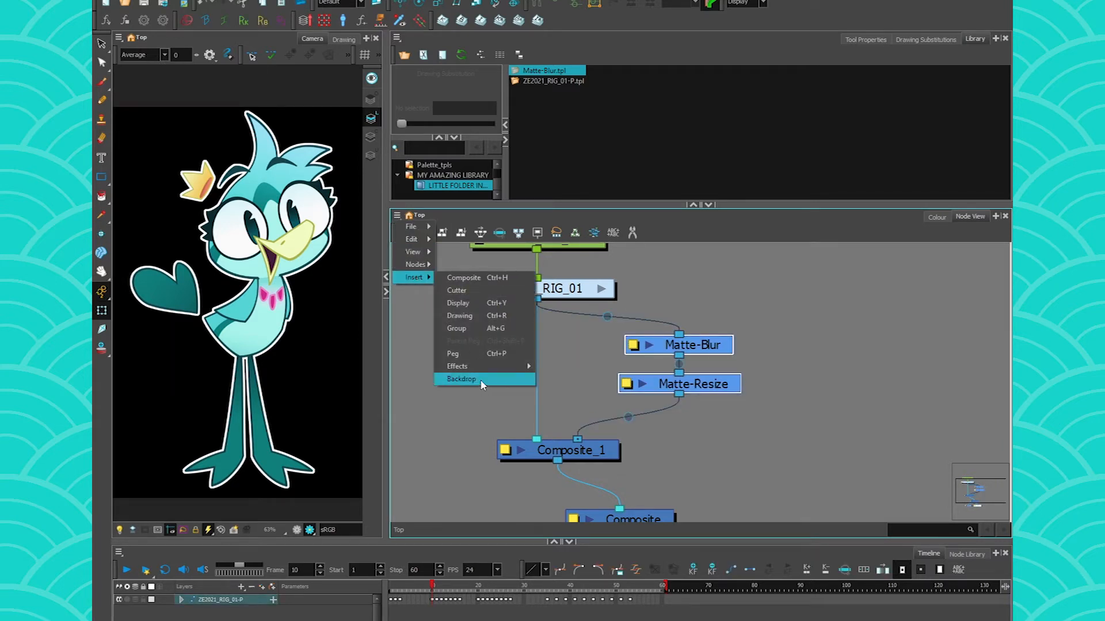
pyautogui.click(484, 382)
pyautogui.moveTo(683, 264); pyautogui.dragTo(762, 263)
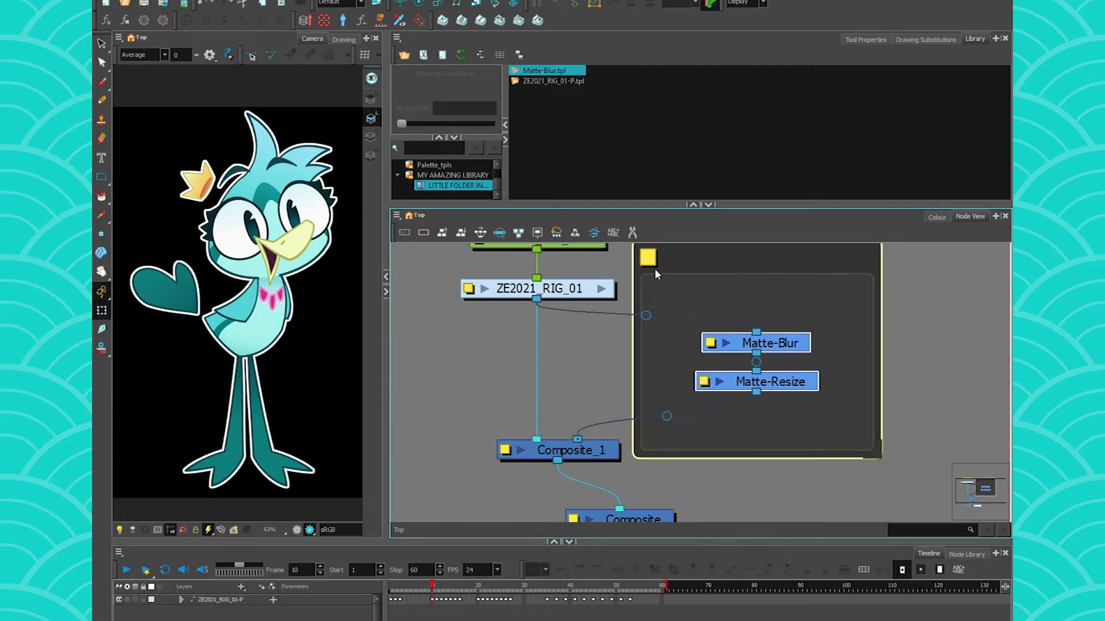
# Step: Open the Matte-Blur node's properties directly from within the backdrop, examine them and close them
pyautogui.scroll(-2, 745, 325)
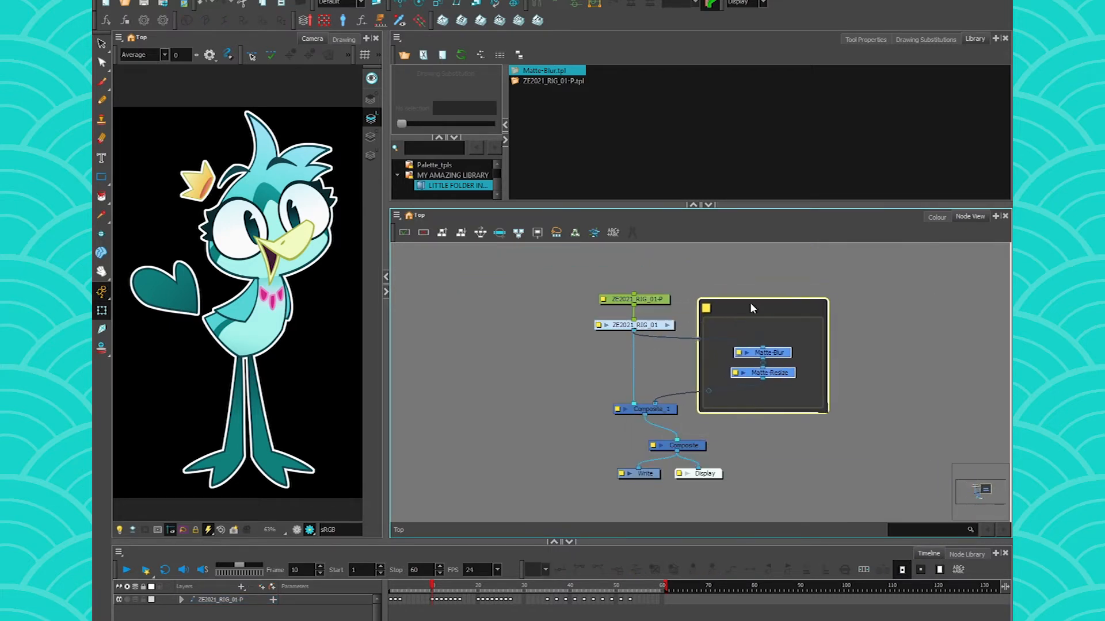
pyautogui.click(732, 352)
pyautogui.moveTo(599, 122); pyautogui.dragTo(594, 123)
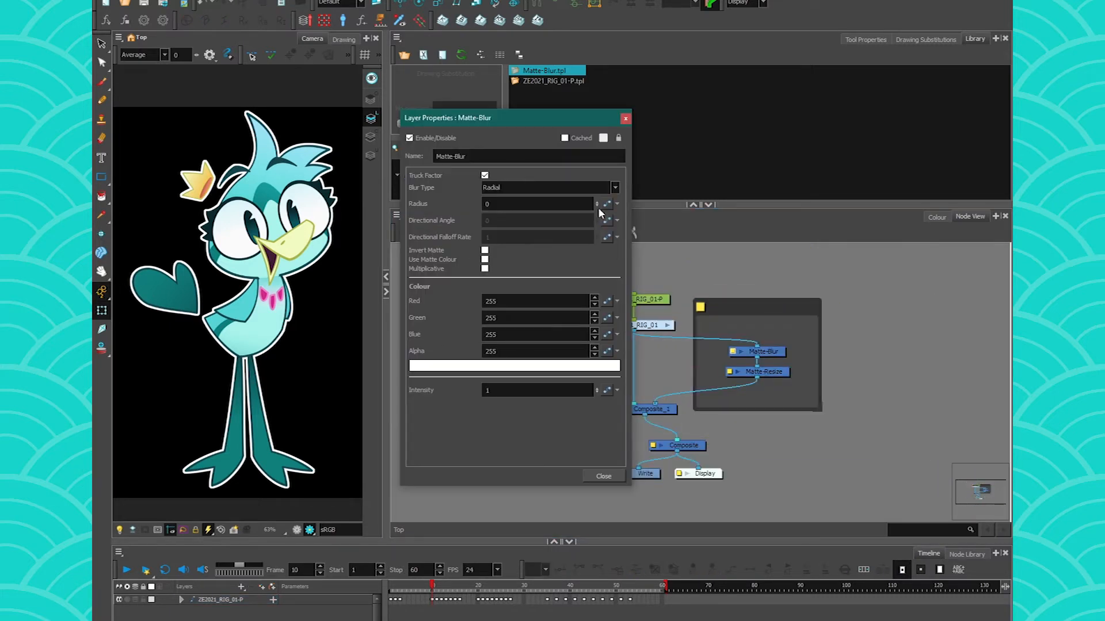
pyautogui.click(625, 119)
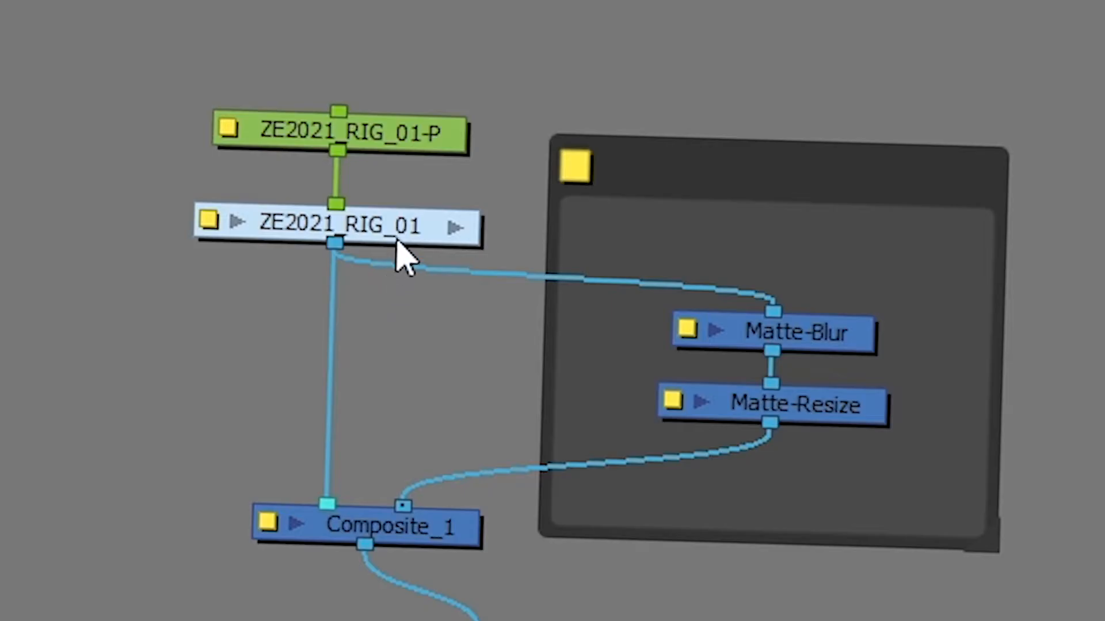
# Step: Import the ZE2021_RIG_01-P.tpl template from the library into the node view, beside the existing rig
pyautogui.moveTo(579, 264); pyautogui.dragTo(661, 345)
pyautogui.click(640, 187)
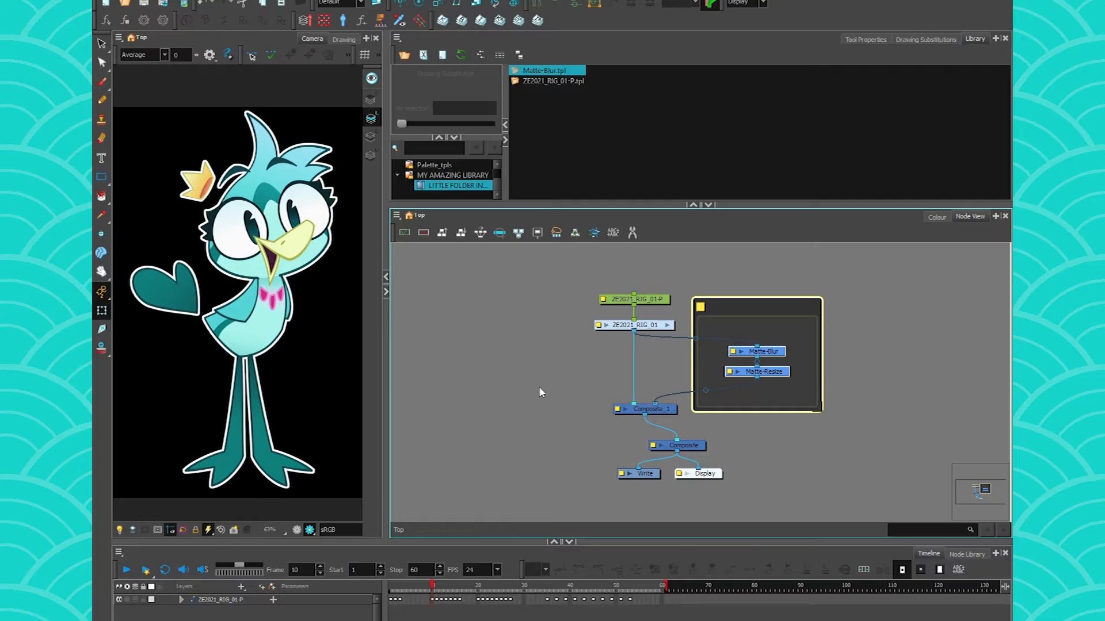
pyautogui.moveTo(585, 272); pyautogui.dragTo(641, 332)
pyautogui.click(550, 115)
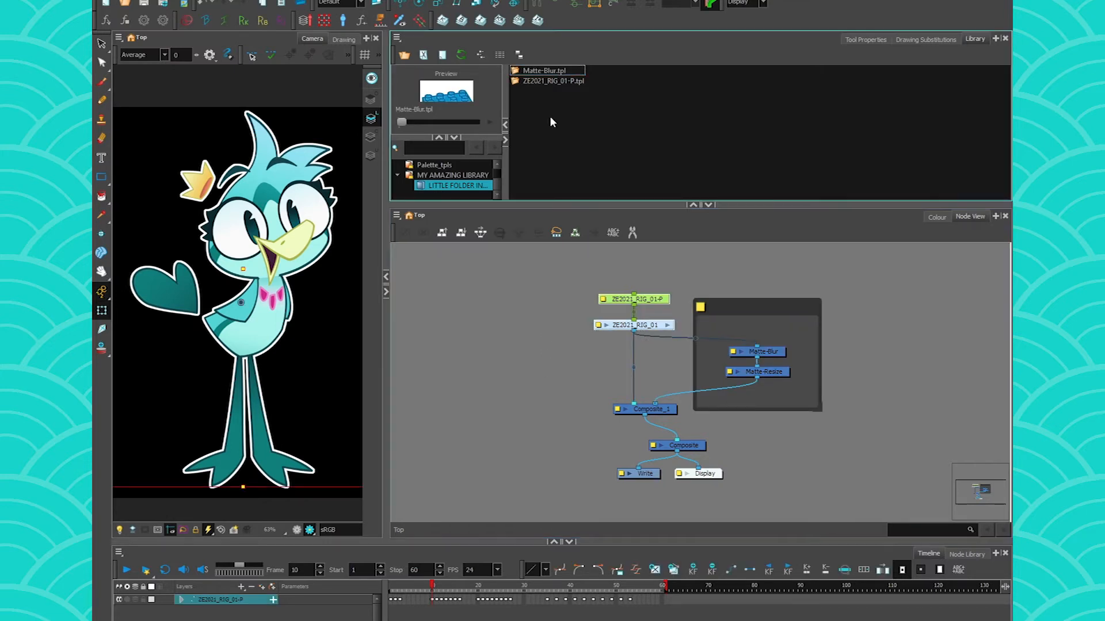
pyautogui.moveTo(515, 200); pyautogui.dragTo(518, 190)
pyautogui.click(531, 314)
pyautogui.click(528, 331)
pyautogui.moveTo(542, 94); pyautogui.dragTo(516, 333)
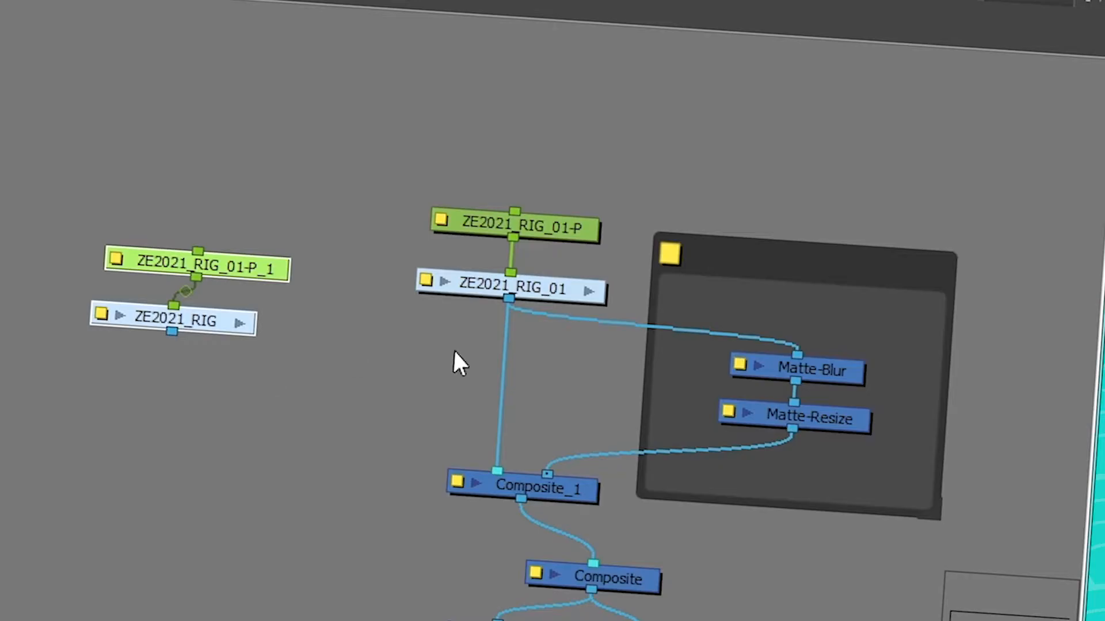
# Step: Name the backdrop around the Matte nodes "fx for discord", add the text "SOMETHING YAY OMG WOOOO" and colour it magenta
pyautogui.click(741, 286)
pyautogui.doubleClick(660, 258)
pyautogui.write('fx')
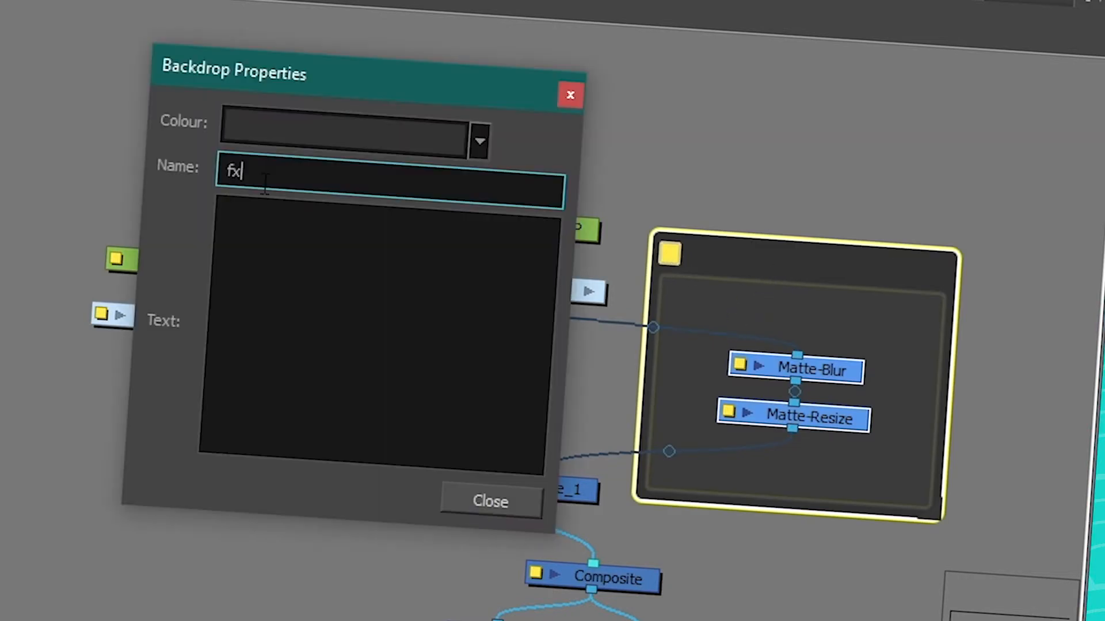
pyautogui.write(' for discord')
pyautogui.click(339, 246)
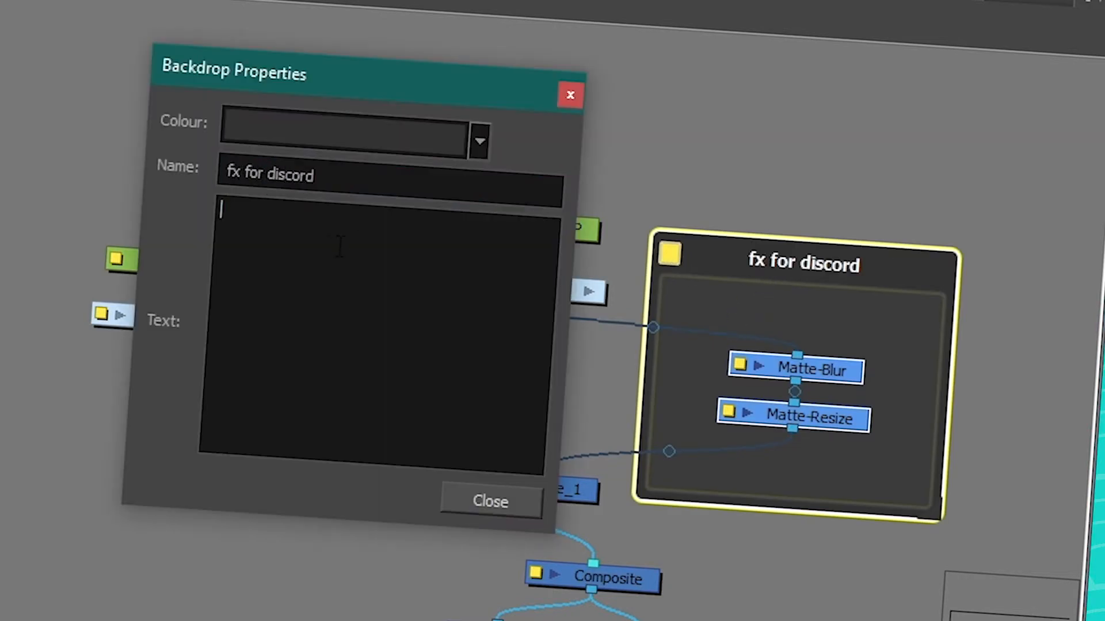
pyautogui.write('SOMETHING YAY OMG WOOOO')
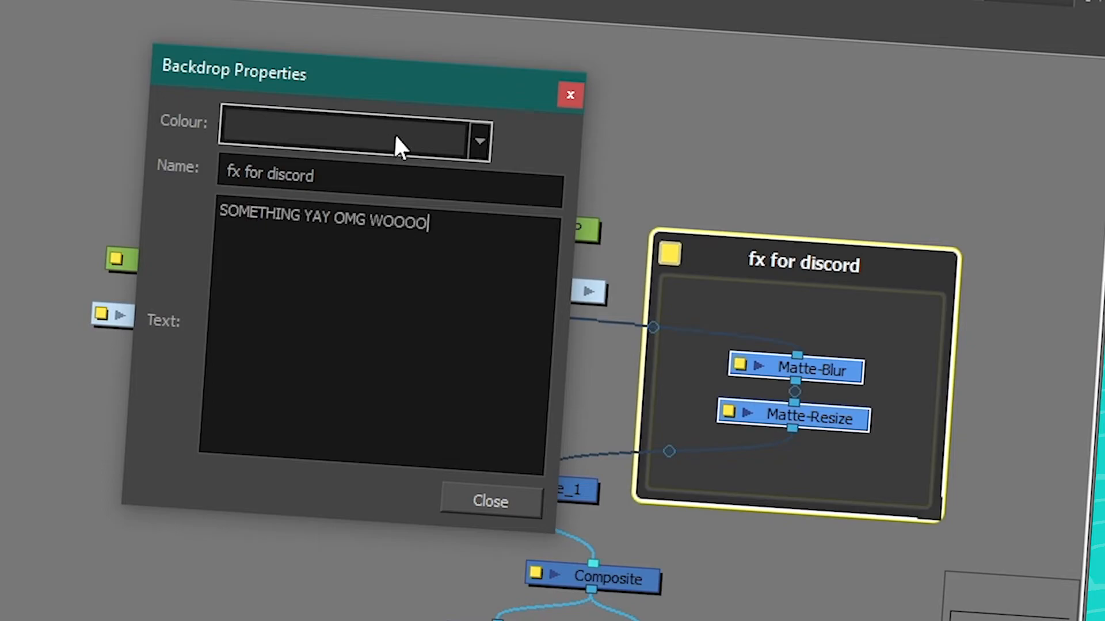
pyautogui.click(394, 144)
pyautogui.click(271, 420)
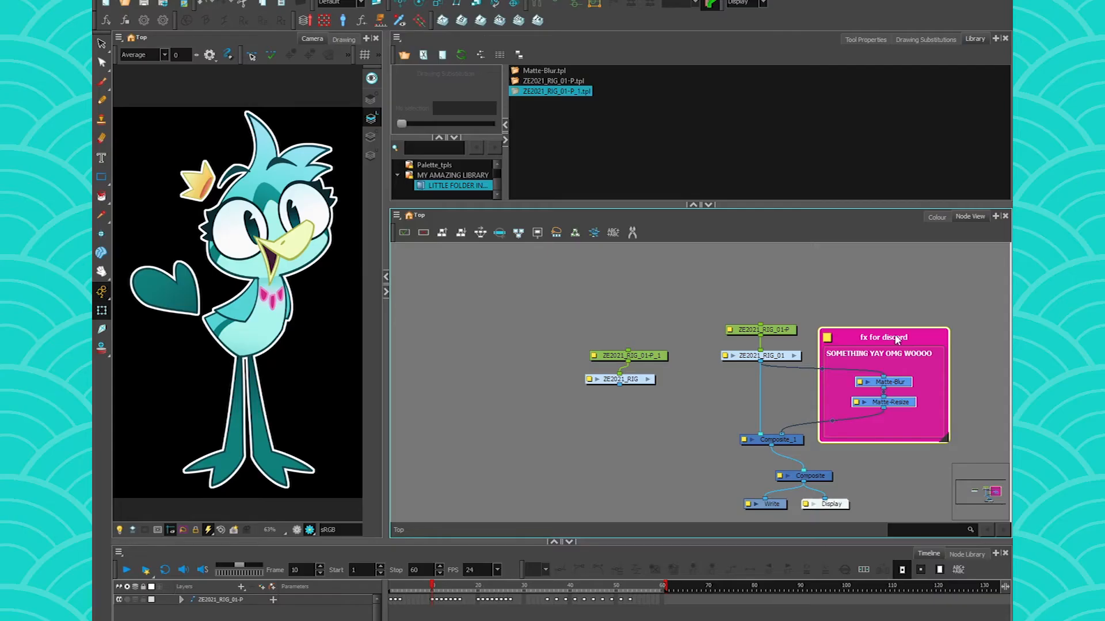
# Step: Save the "fx for discord" backdrop with its nodes as a library template and import a copy beside the duplicate rig
pyautogui.moveTo(898, 339); pyautogui.dragTo(492, 342)
pyautogui.click(538, 332)
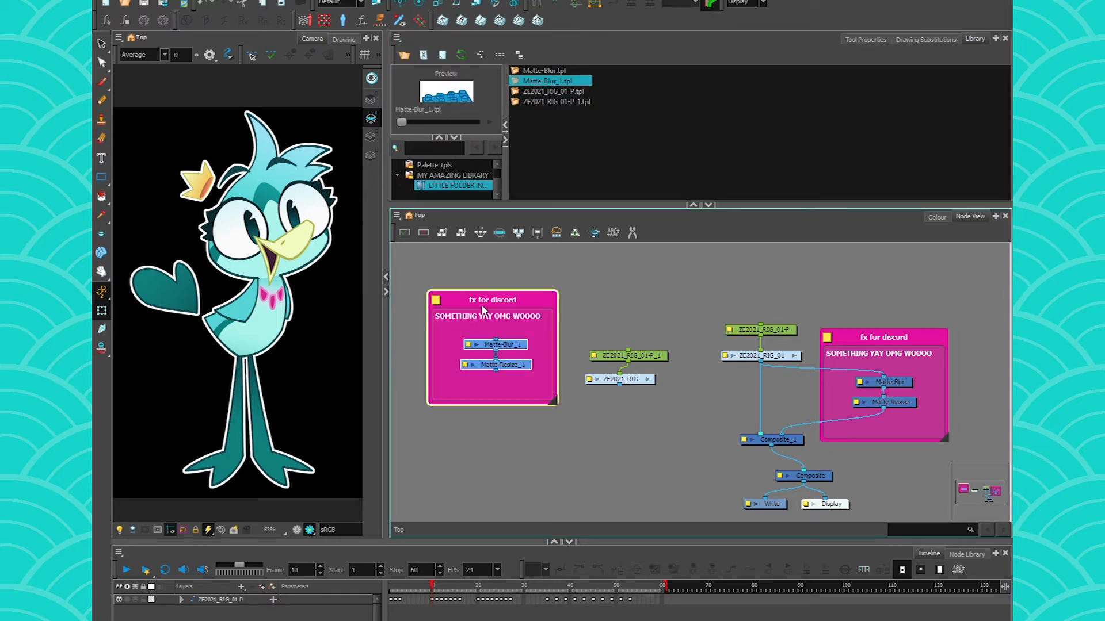
pyautogui.moveTo(631, 380); pyautogui.dragTo(640, 381)
# Step: Delete the imported backdrop copy and the duplicate rig nodes, including their drawing files and element folders
pyautogui.moveTo(682, 264); pyautogui.dragTo(393, 412)
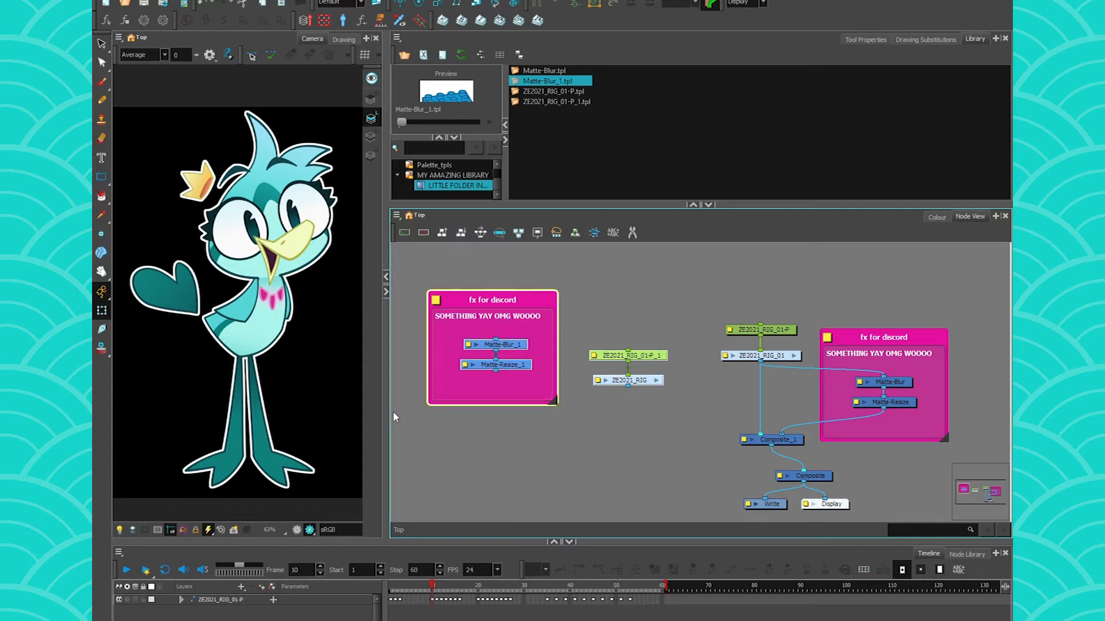
pyautogui.press('Delete')
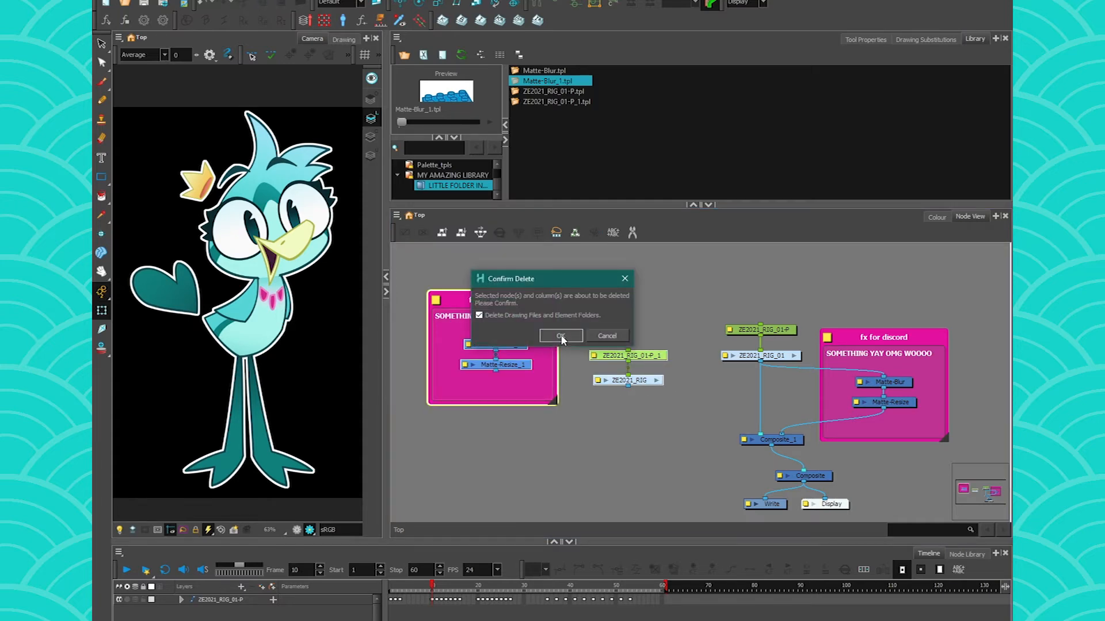
pyautogui.click(559, 334)
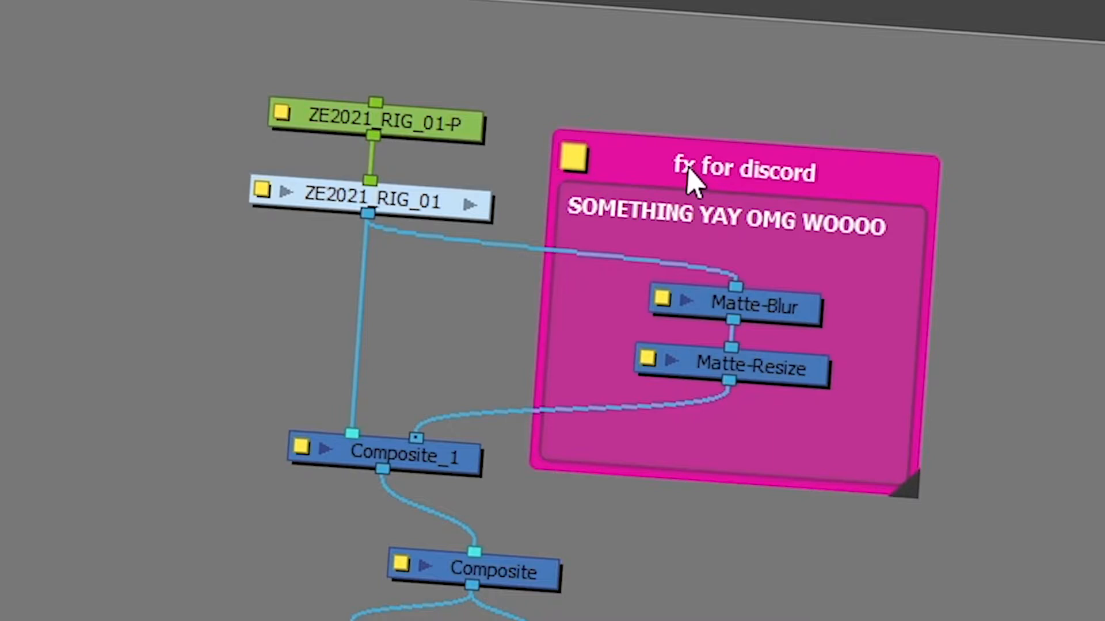
# Step: Move and resize the "fx for discord" backdrop so it surrounds the ZE2021_RIG_01, Matte-Blur and Matte-Resize nodes
pyautogui.moveTo(725, 292); pyautogui.dragTo(728, 301)
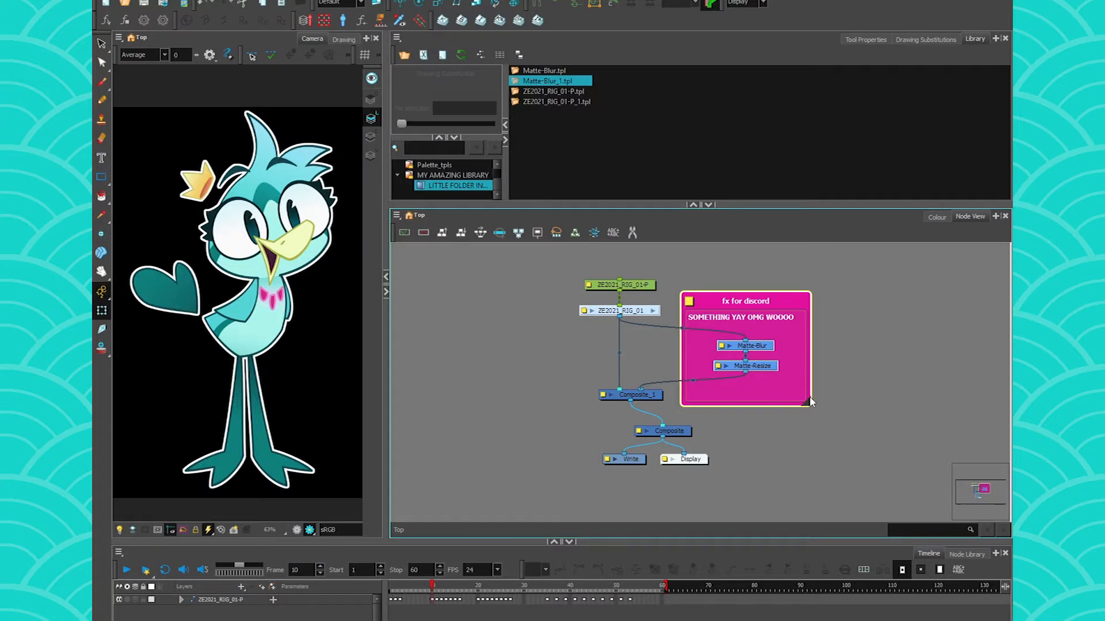
pyautogui.moveTo(810, 401); pyautogui.dragTo(890, 409)
pyautogui.moveTo(819, 302); pyautogui.dragTo(731, 301)
pyautogui.moveTo(801, 417); pyautogui.dragTo(829, 365)
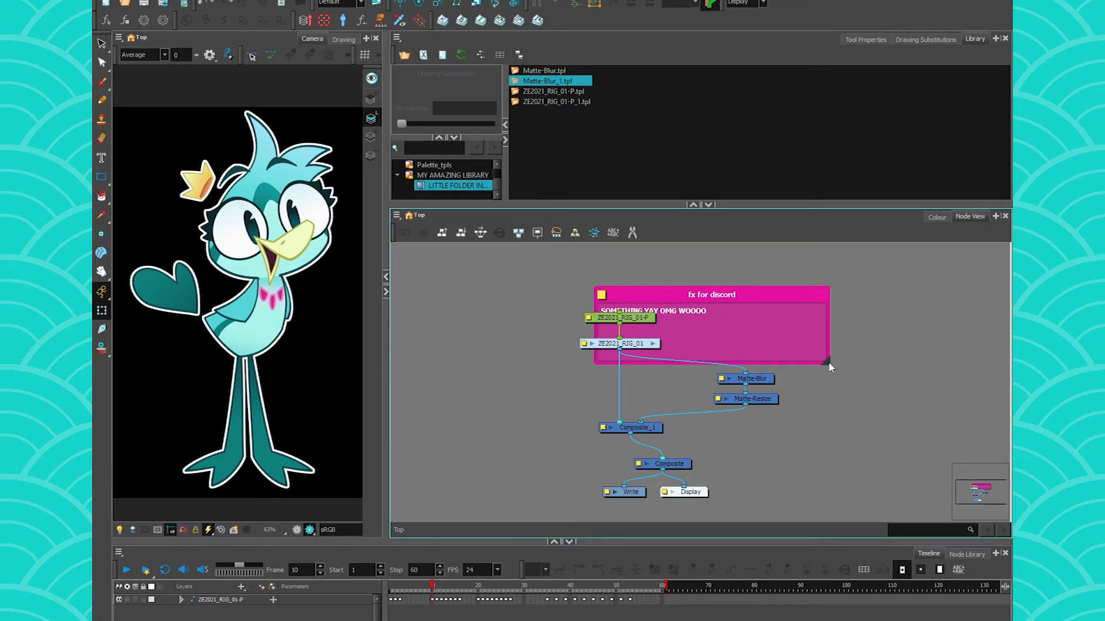
pyautogui.moveTo(786, 309); pyautogui.dragTo(701, 286)
pyautogui.moveTo(739, 356); pyautogui.dragTo(793, 427)
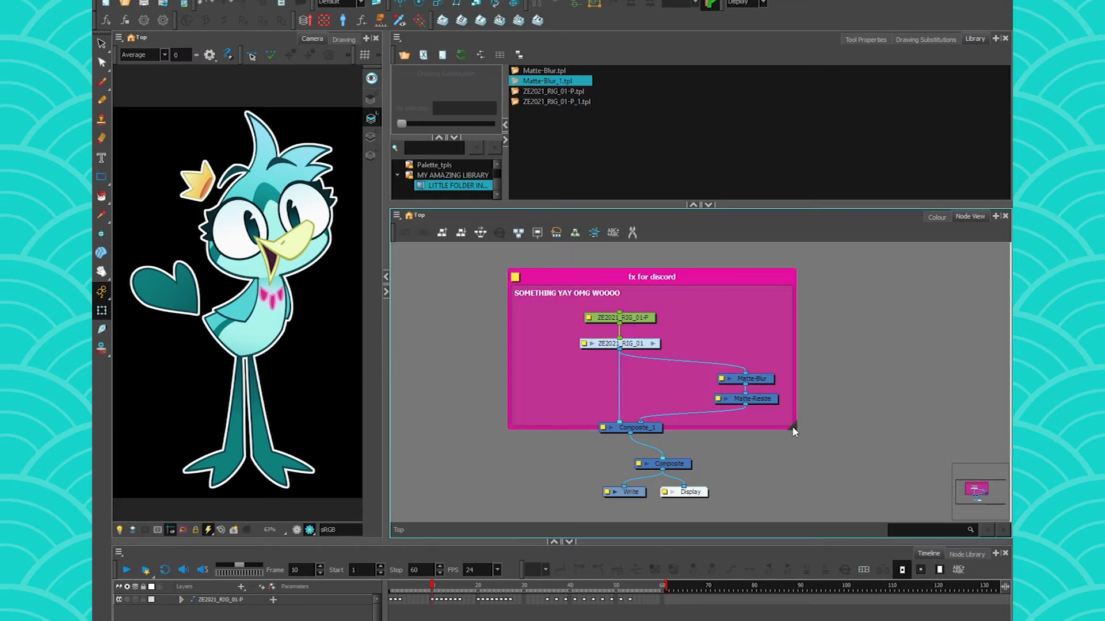
# Step: Shrink the enlarged "fx for discord" backdrop slightly and delete it
pyautogui.moveTo(737, 292); pyautogui.dragTo(738, 296)
pyautogui.moveTo(796, 435); pyautogui.dragTo(761, 417)
pyautogui.press('Delete')
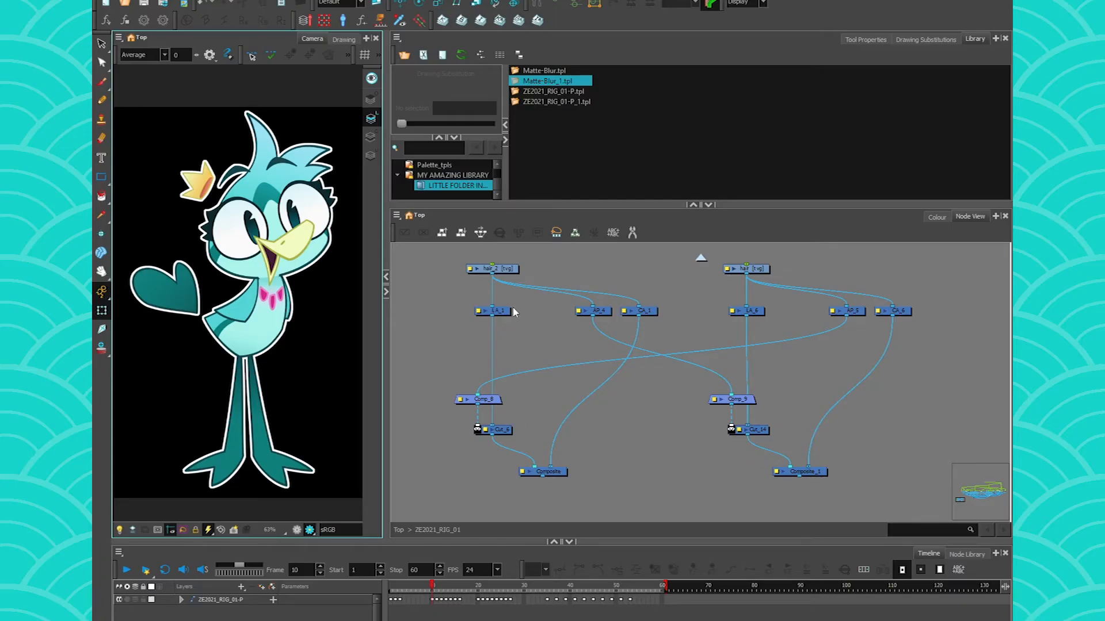
# Step: Inside ZE2021_RIG_01, duplicate the LA, AP, CA, Comp, Cut and Composite nodes without the hair drawings into an empty area
pyautogui.click(451, 468)
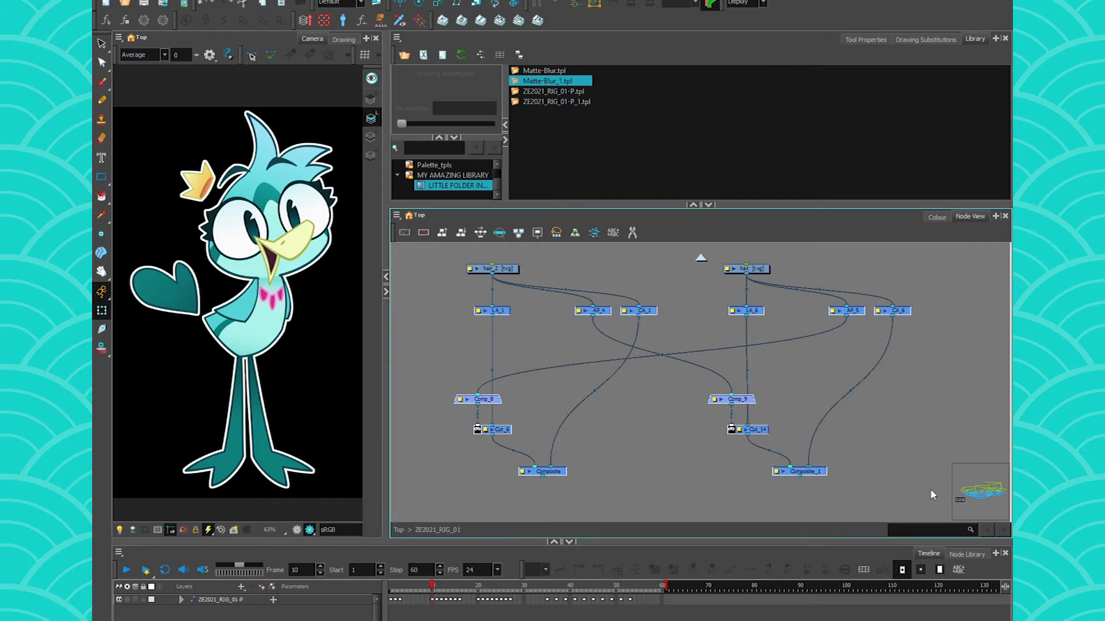
pyautogui.click(574, 115)
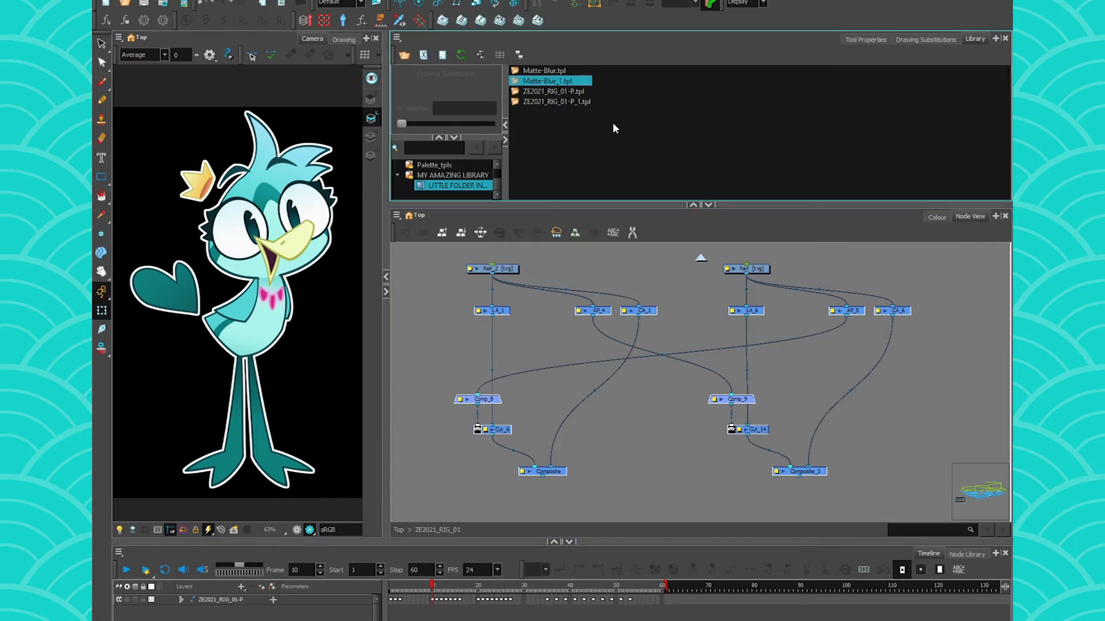
pyautogui.moveTo(460, 411); pyautogui.dragTo(742, 384)
pyautogui.hotkey('ctrl', 'v')
pyautogui.moveTo(696, 335); pyautogui.dragTo(559, 313)
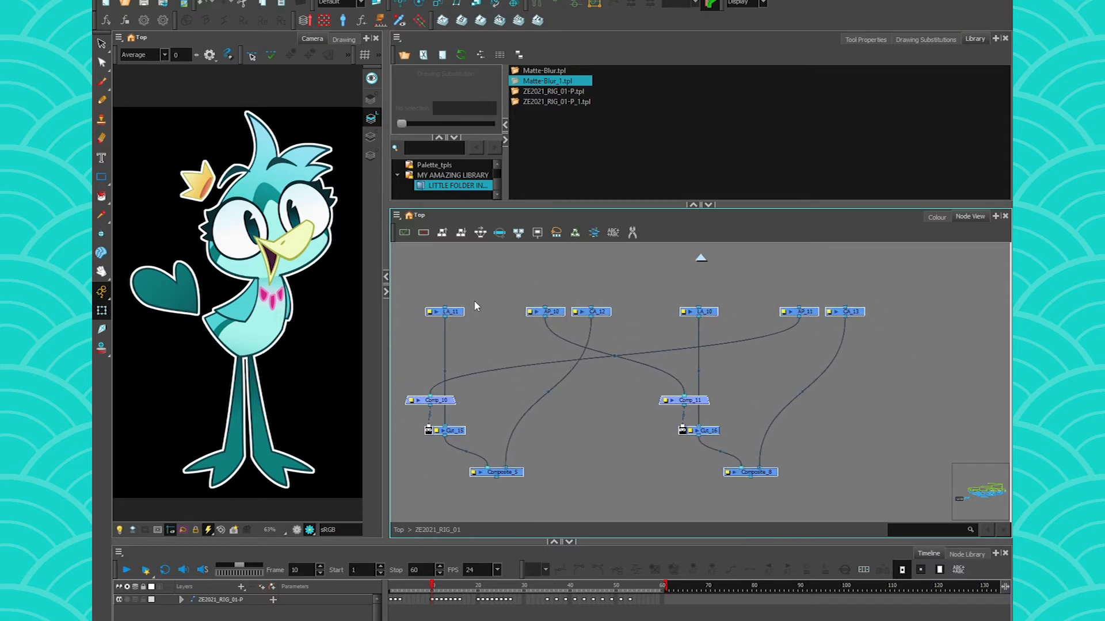
pyautogui.click(491, 336)
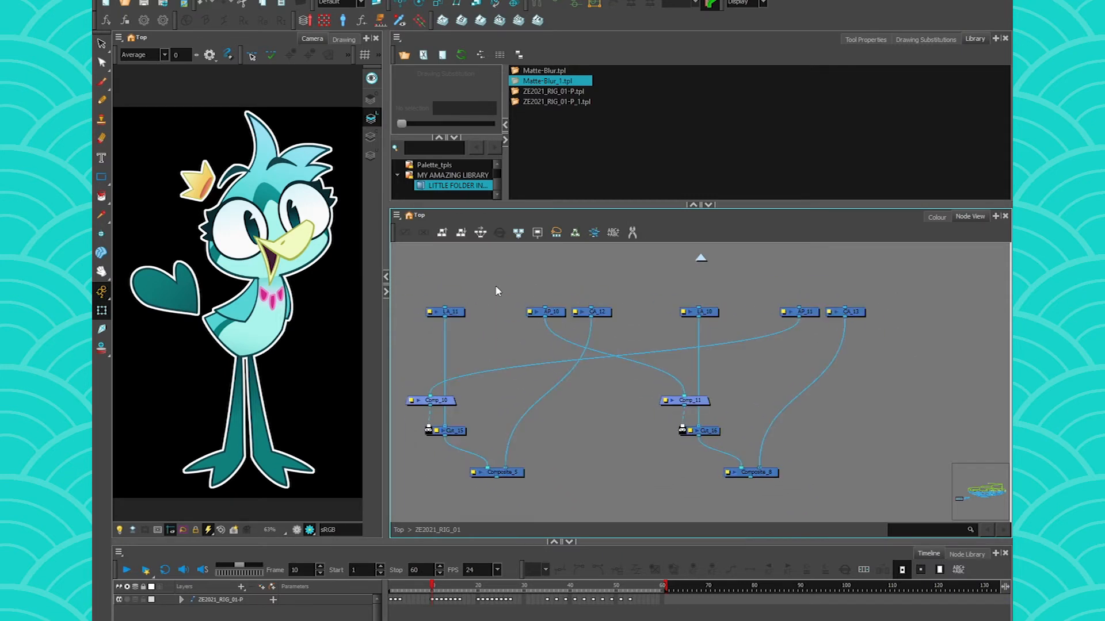
pyautogui.scroll(-2, 622, 297)
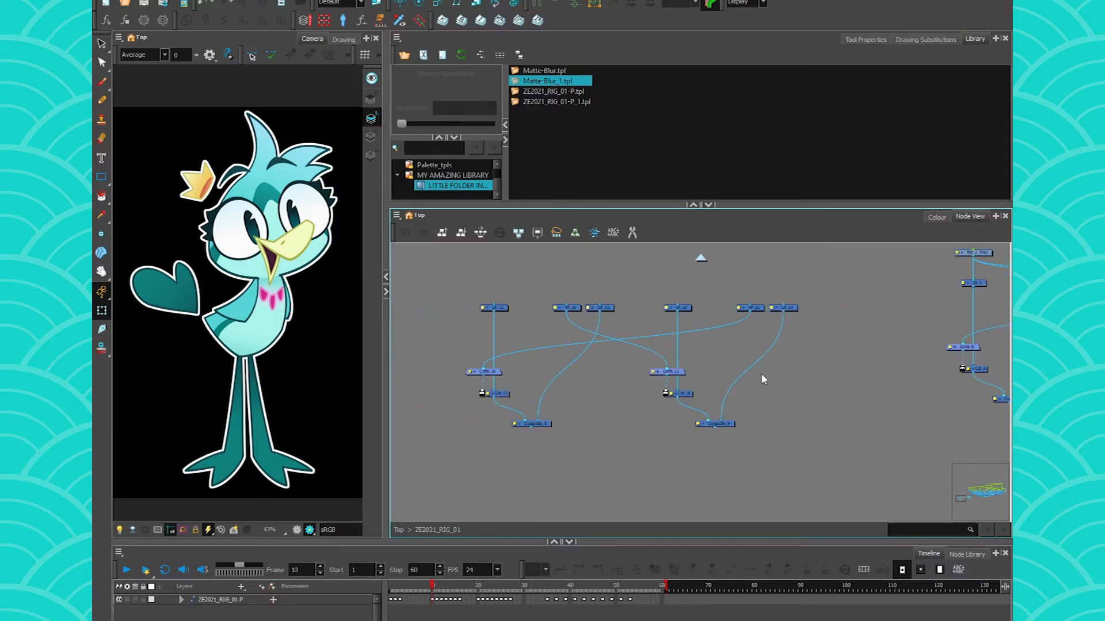
pyautogui.scroll(1, 486, 374)
pyautogui.moveTo(451, 336); pyautogui.dragTo(455, 350)
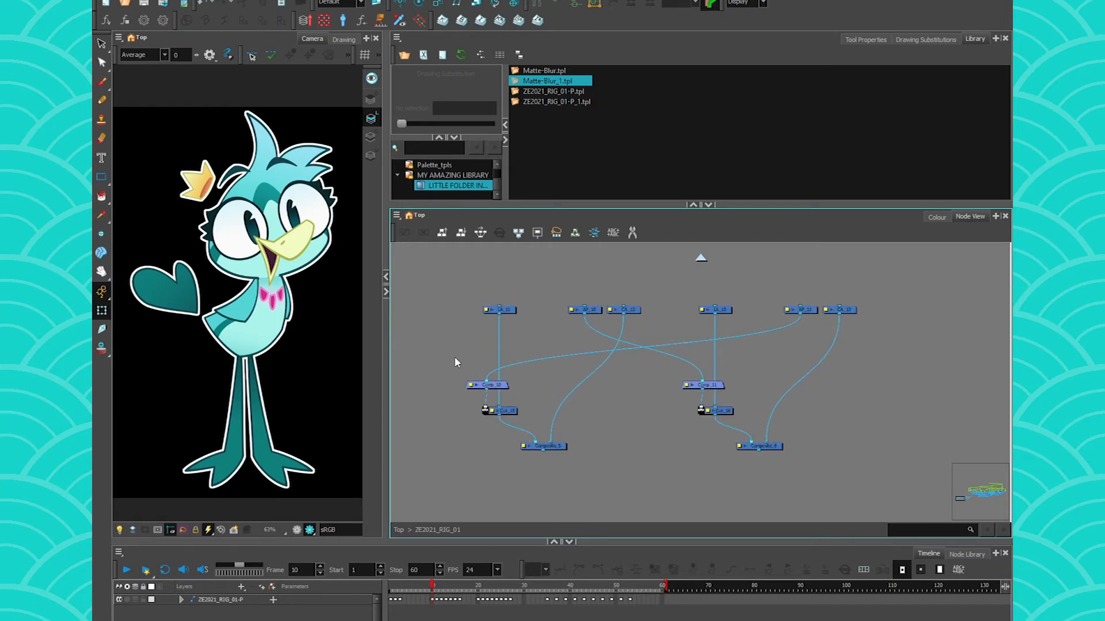
pyautogui.hotkey('ctrl', 'r')
pyautogui.press('Return')
pyautogui.moveTo(550, 260)
pyautogui.mouseDown()
pyautogui.moveTo(499, 306)
pyautogui.moveTo(583, 308)
pyautogui.mouseUp()
pyautogui.moveTo(551, 261); pyautogui.dragTo(622, 307)
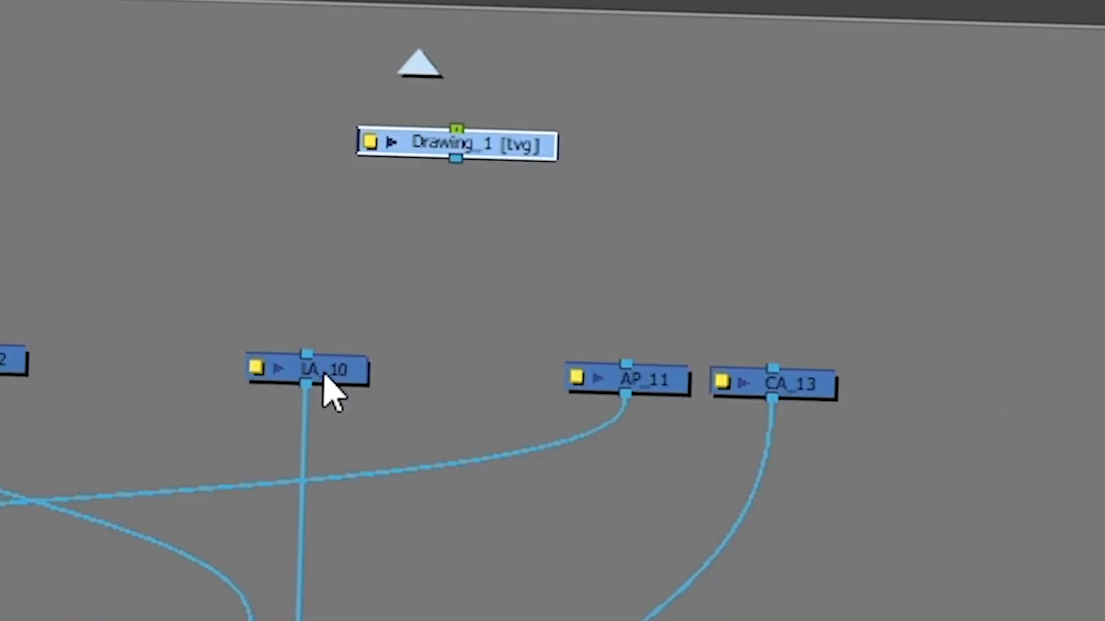
pyautogui.keyDown('alt'); pyautogui.keyDown('shift'); pyautogui.click(679, 341); pyautogui.keyUp('shift'); pyautogui.keyUp('alt')
pyautogui.keyDown('alt'); pyautogui.keyDown('shift'); pyautogui.click(658, 407); pyautogui.keyUp('shift'); pyautogui.keyUp('alt')
pyautogui.keyDown('alt'); pyautogui.keyDown('shift'); pyautogui.click(794, 391); pyautogui.keyUp('shift'); pyautogui.keyUp('alt')
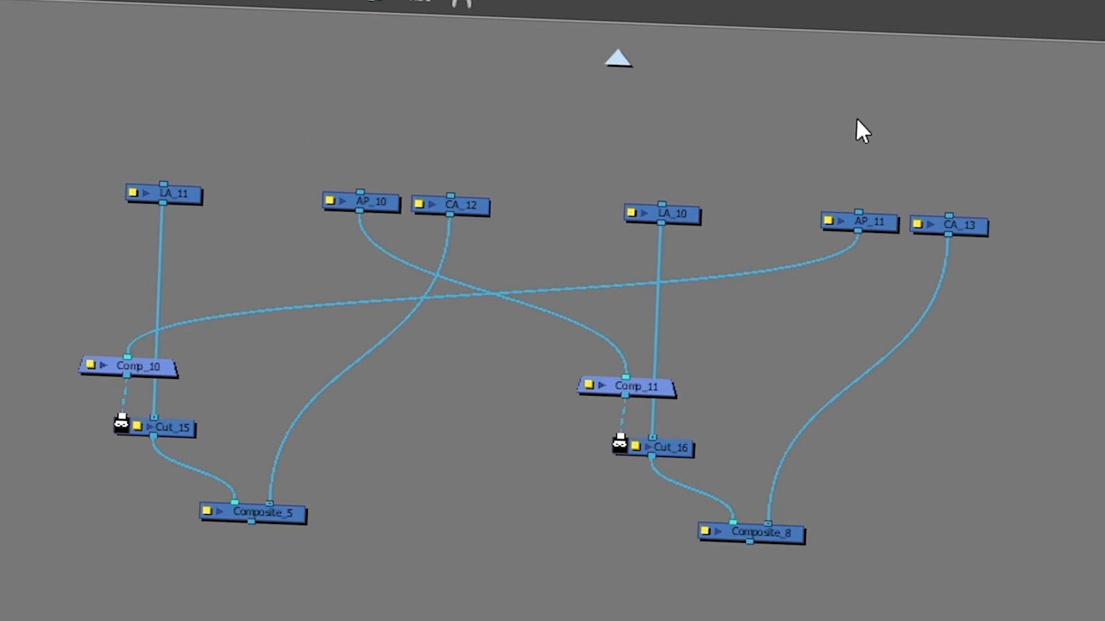
# Step: Add two vector drawing layers, Drawing and Drawing_1, and place one above each half of the copied node setup
pyautogui.hotkey('ctrl', 'r')
pyautogui.click(292, 275)
pyautogui.click(403, 278)
pyautogui.moveTo(667, 362)
pyautogui.mouseDown()
pyautogui.moveTo(286, 103)
pyautogui.moveTo(264, 103)
pyautogui.mouseUp()
pyautogui.hotkey('ctrl', 'r')
pyautogui.press('Return')
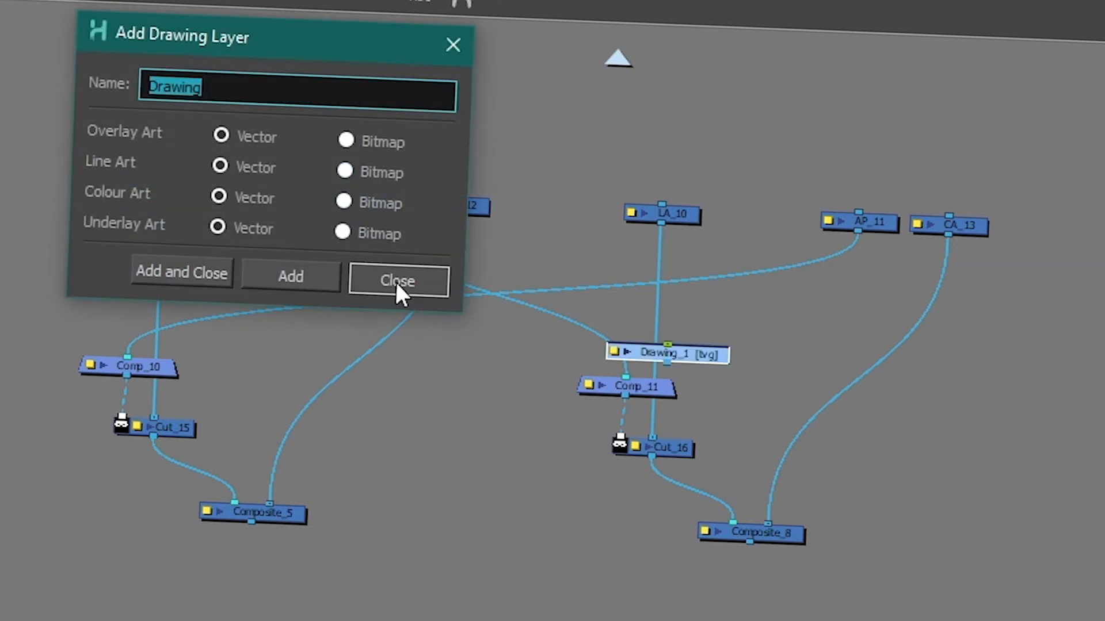
pyautogui.click(396, 281)
pyautogui.moveTo(653, 348); pyautogui.dragTo(812, 109)
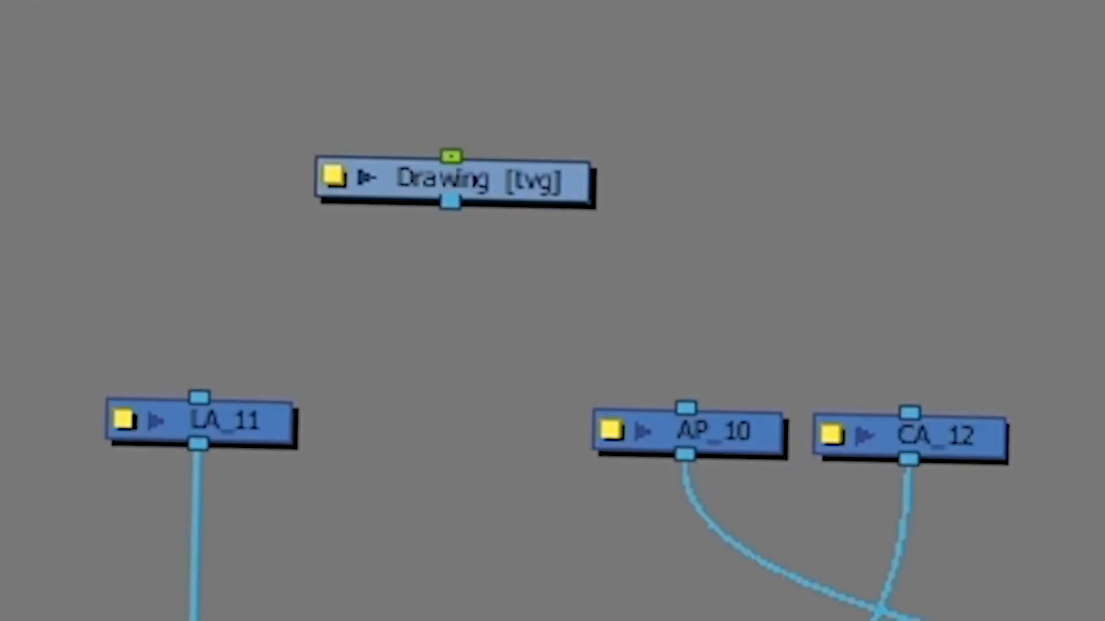
# Step: Connect the Drawing node's output to LA_11, AP_10 and CA_12
pyautogui.moveTo(447, 207)
pyautogui.mouseDown()
pyautogui.moveTo(224, 301)
pyautogui.moveTo(228, 357)
pyautogui.moveTo(887, 426)
pyautogui.moveTo(909, 414)
pyautogui.mouseUp()
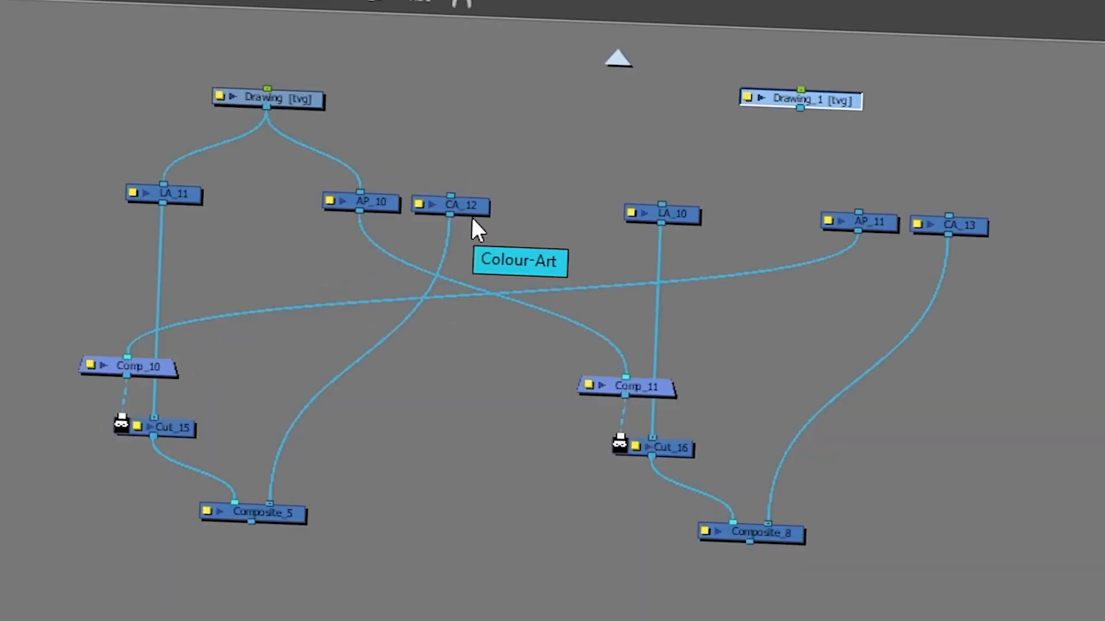
pyautogui.click(302, 99)
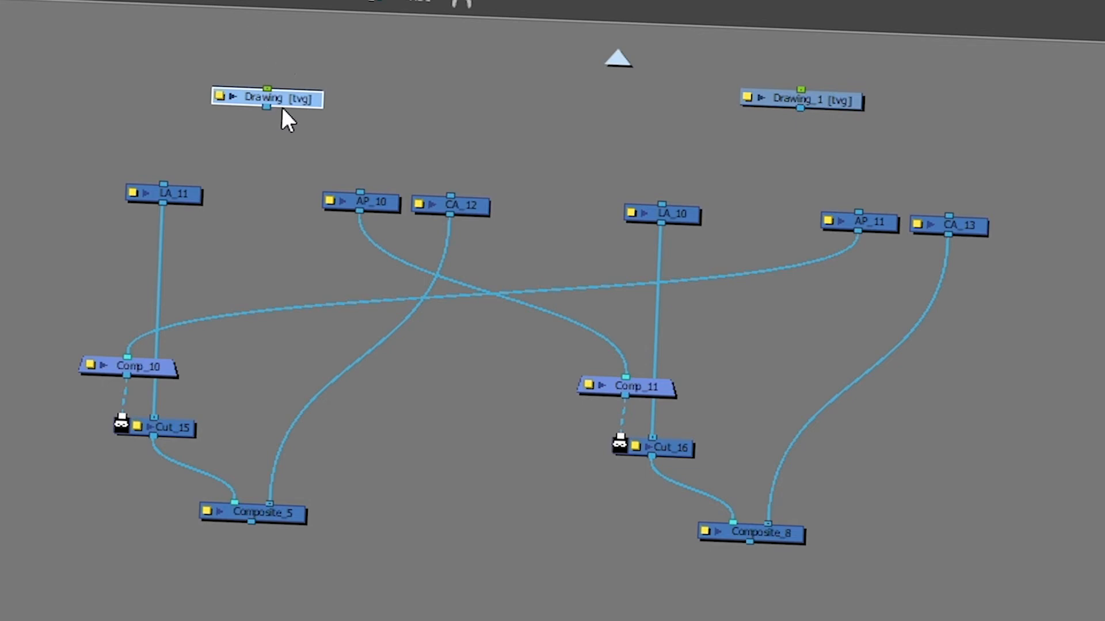
pyautogui.moveTo(176, 193)
pyautogui.mouseDown()
pyautogui.moveTo(285, 123)
pyautogui.moveTo(361, 193)
pyautogui.mouseUp()
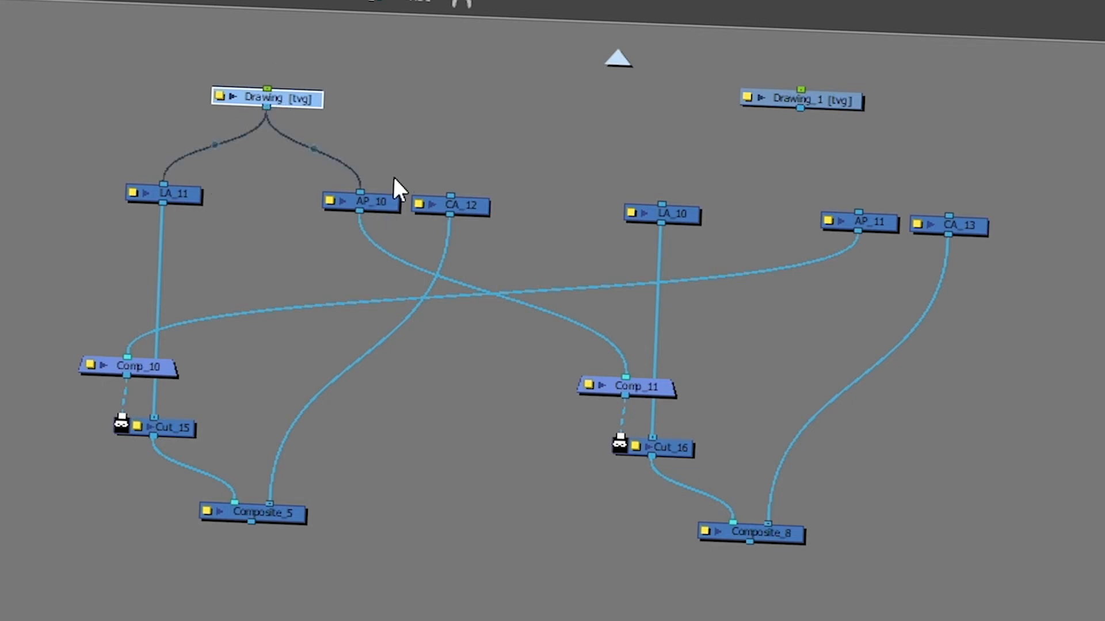
pyautogui.moveTo(451, 197); pyautogui.dragTo(267, 108)
# Step: Connect the Drawing_1 node's output to LA_10, AP_11 and CA_13
pyautogui.click(812, 99)
pyautogui.moveTo(661, 205); pyautogui.dragTo(801, 108)
pyautogui.moveTo(857, 212); pyautogui.dragTo(949, 216)
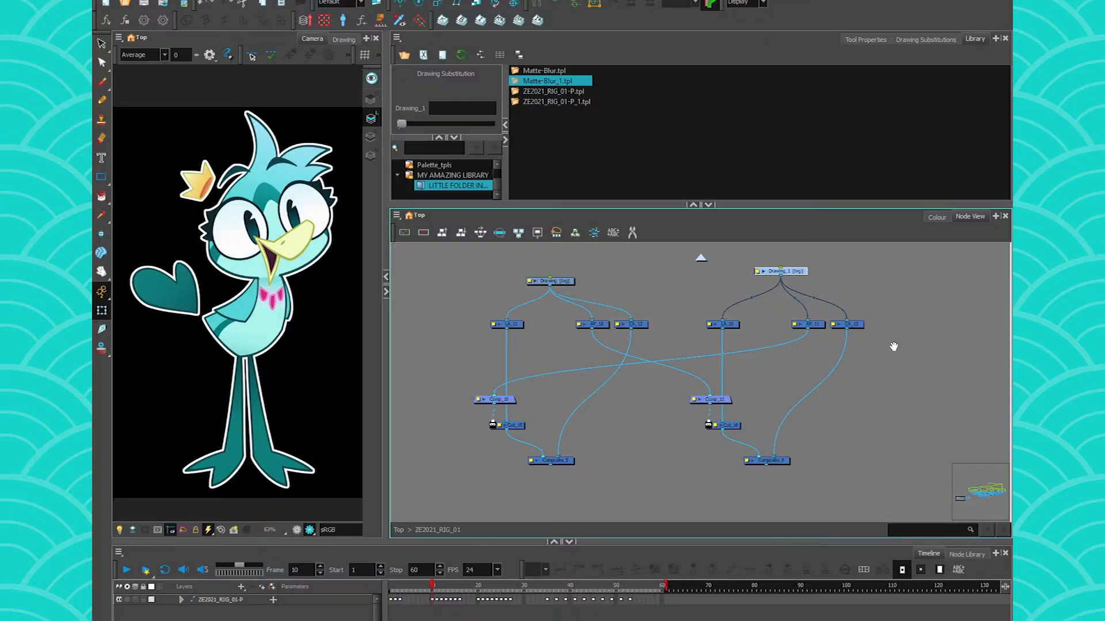
# Step: In the original hair setup, place a composite node above hair_2 and a pasted second one above hair, each connected to its drawing
pyautogui.moveTo(894, 346)
pyautogui.mouseDown()
pyautogui.moveTo(728, 407)
pyautogui.moveTo(468, 424)
pyautogui.moveTo(657, 451)
pyautogui.mouseUp()
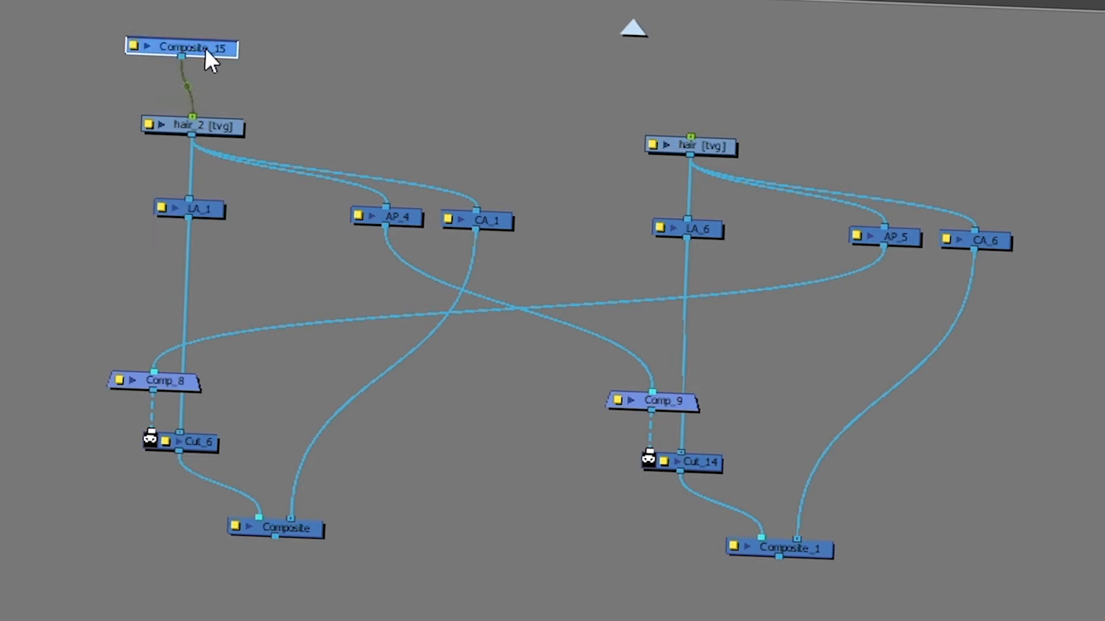
pyautogui.moveTo(206, 51); pyautogui.dragTo(219, 53)
pyautogui.click(364, 126)
pyautogui.hotkey('ctrl', 'v')
pyautogui.moveTo(480, 135); pyautogui.dragTo(719, 85)
# Step: Delete the hair_2 and hair drawing nodes and move the two composites down into their places
pyautogui.click(53, 105)
pyautogui.moveTo(763, 127); pyautogui.dragTo(122, 149)
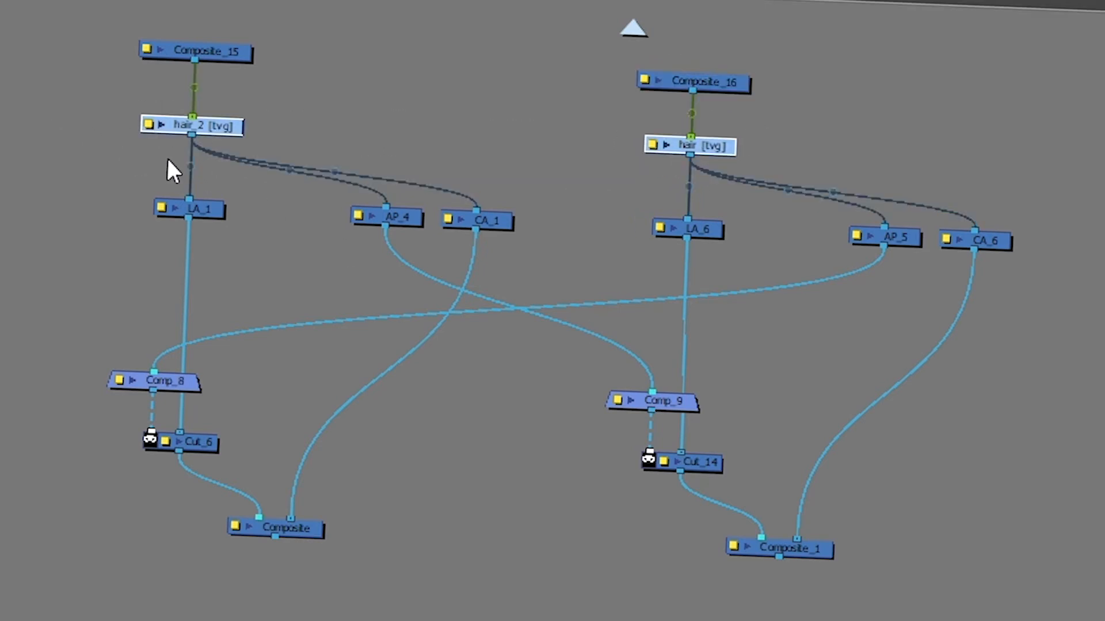
pyautogui.press('Delete')
pyautogui.moveTo(227, 64); pyautogui.dragTo(224, 140)
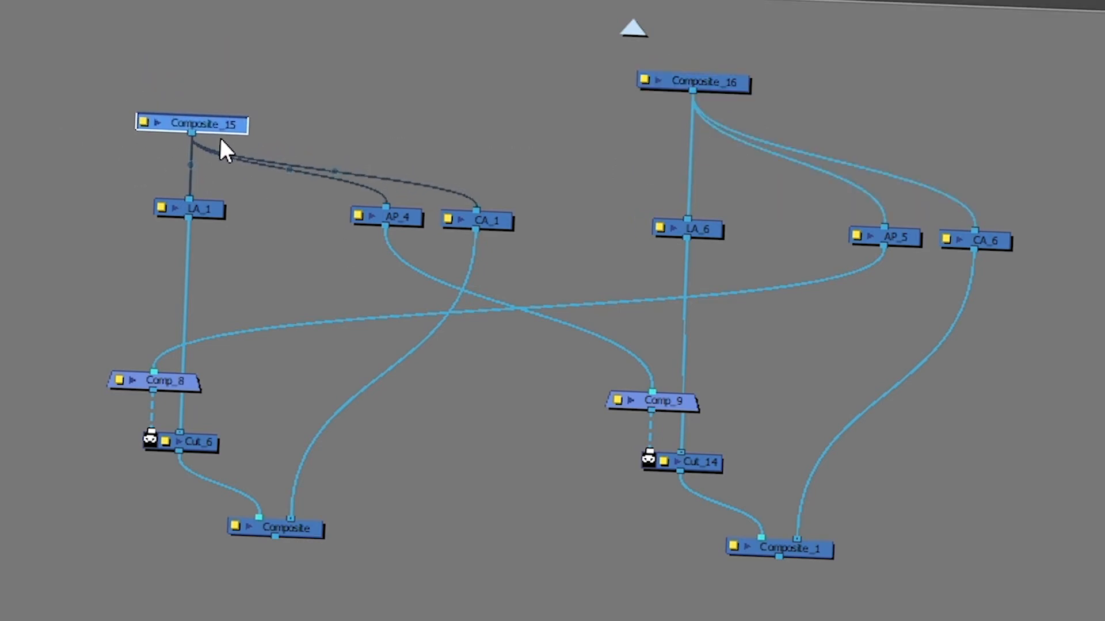
pyautogui.moveTo(726, 87); pyautogui.dragTo(715, 151)
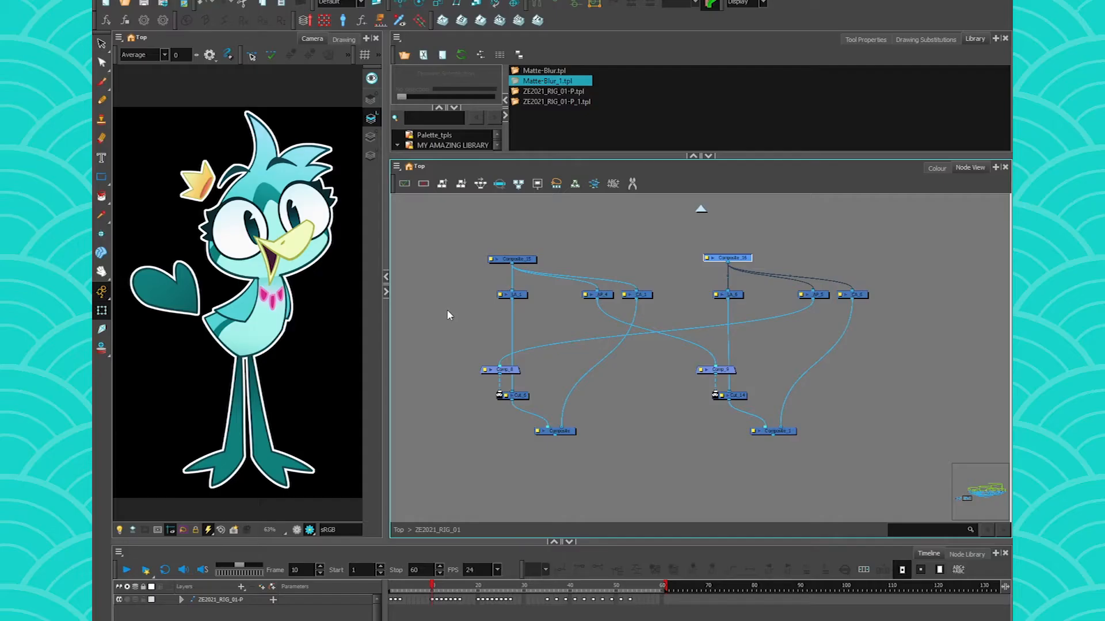
# Step: Select all nodes of the setup headed by Composite_15 and Composite_16
pyautogui.click(39, 251)
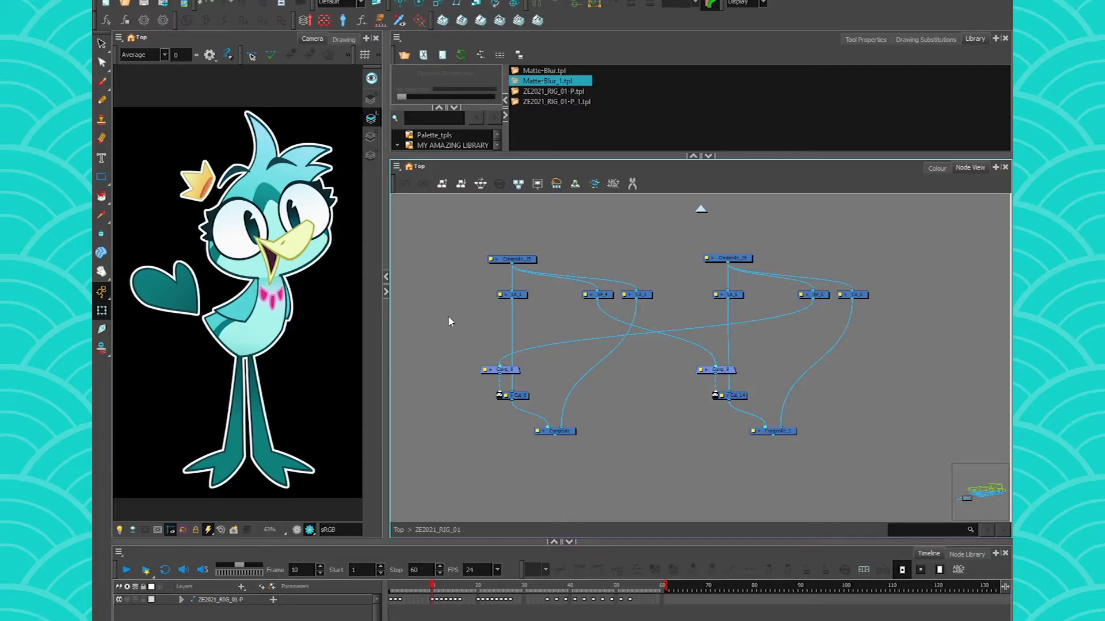
pyautogui.moveTo(902, 224); pyautogui.dragTo(452, 448)
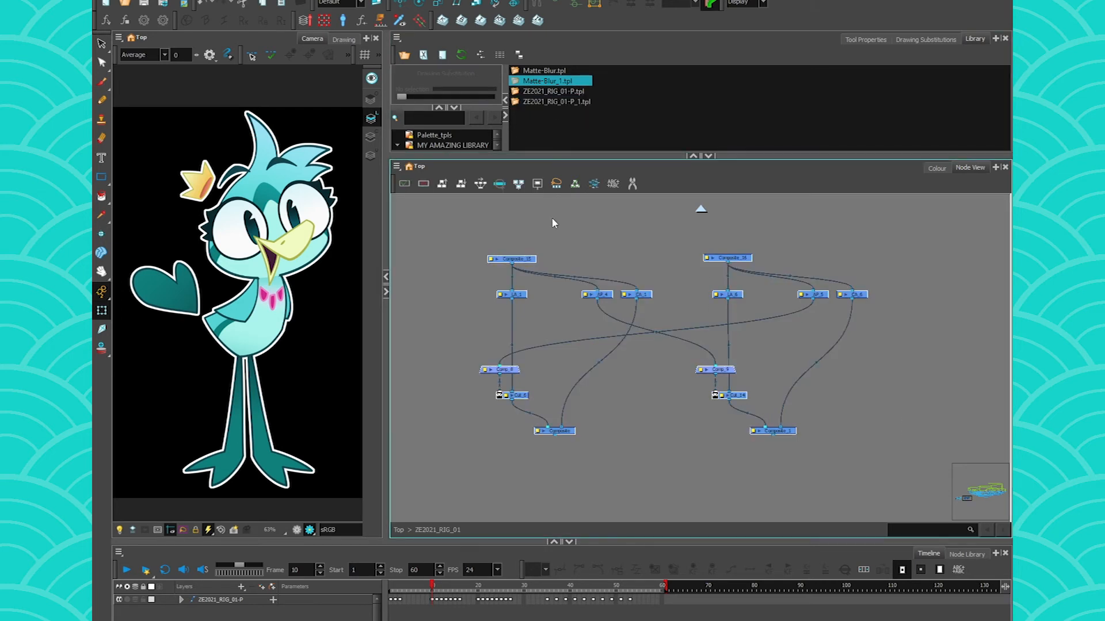
pyautogui.hotkey('ctrl', 'a')
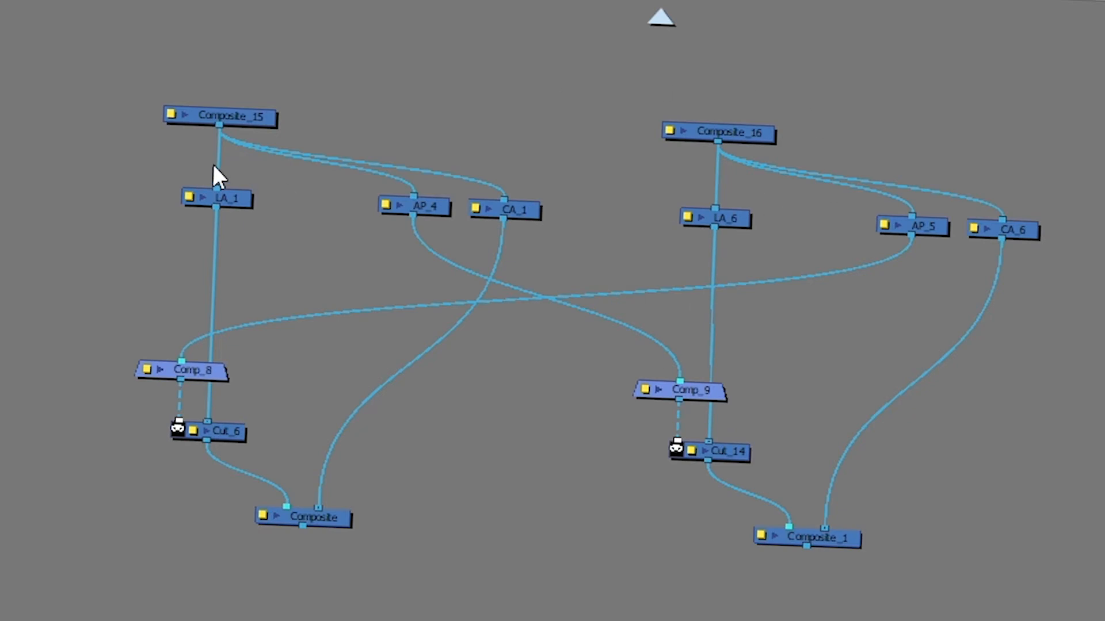
# Step: Paste the hair_2 and hair drawings above the setup, connect them to Composite_15 and Composite_16, and delete those two composites
pyautogui.hotkey('ctrl', 'v')
pyautogui.moveTo(214, 173); pyautogui.dragTo(221, 118)
pyautogui.click(232, 83)
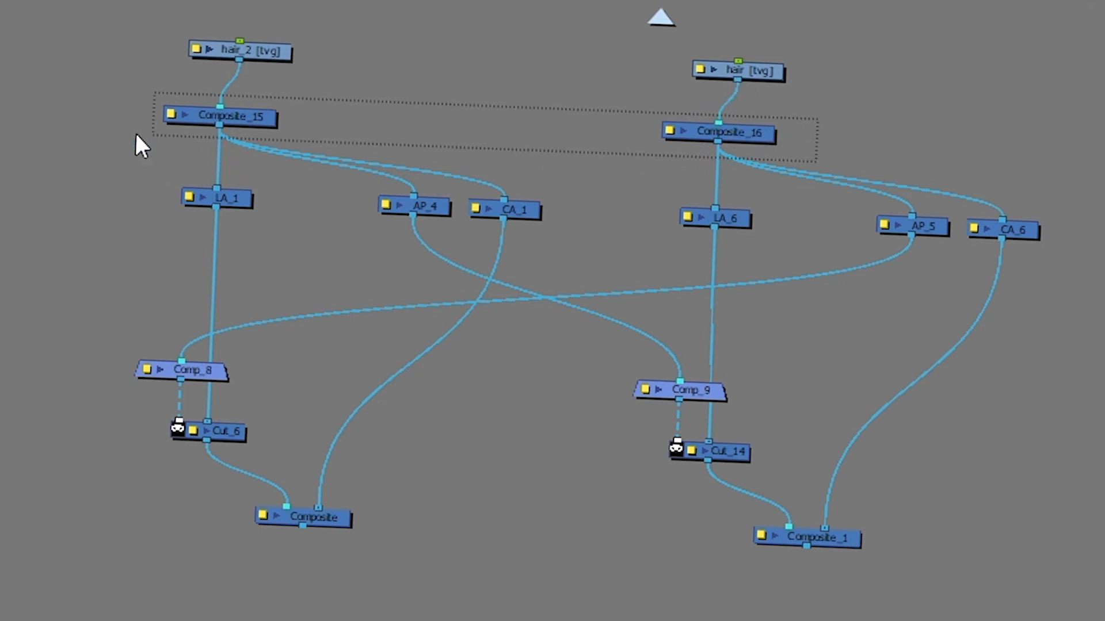
pyautogui.moveTo(135, 136); pyautogui.dragTo(122, 122)
pyautogui.press('Delete')
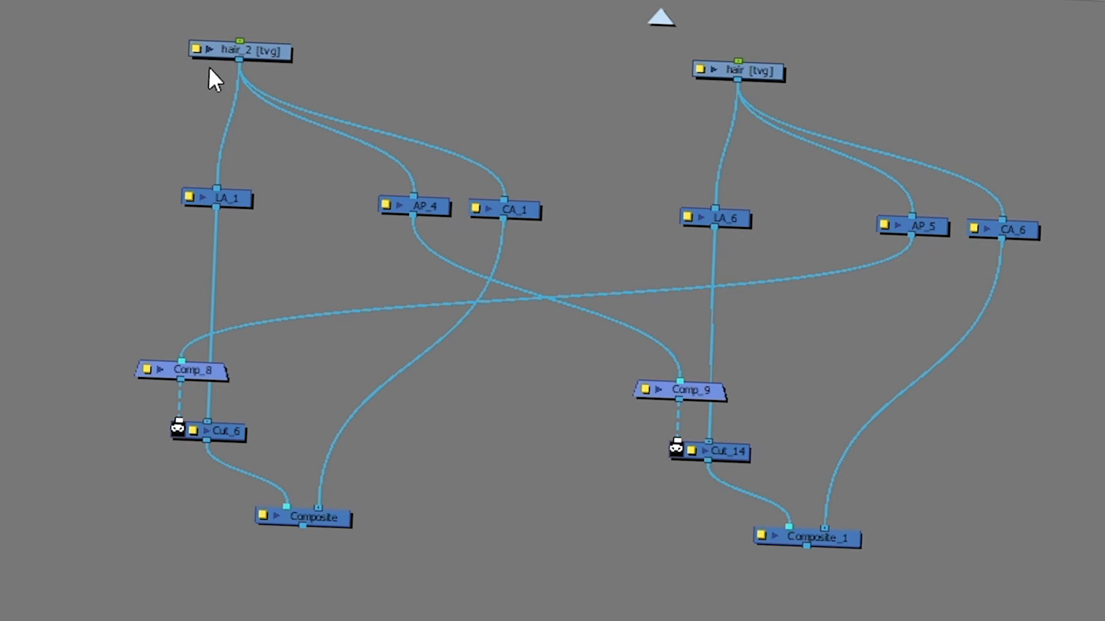
# Step: Undo the latest node changes to bring back Composite_15 and Composite_16 beneath the hair_2 and hair drawings
pyautogui.moveTo(275, 50); pyautogui.dragTo(257, 88)
pyautogui.moveTo(744, 76); pyautogui.dragTo(727, 96)
pyautogui.hotkey('ctrl', 'z')
pyautogui.hotkey('ctrl', 'z')
pyautogui.hotkey('ctrl', 'z')
pyautogui.hotkey('ctrl', 'z')
# Step: Rename the Composite_15 node under hair_2 as connect_drawing_here
pyautogui.doubleClick(170, 115)
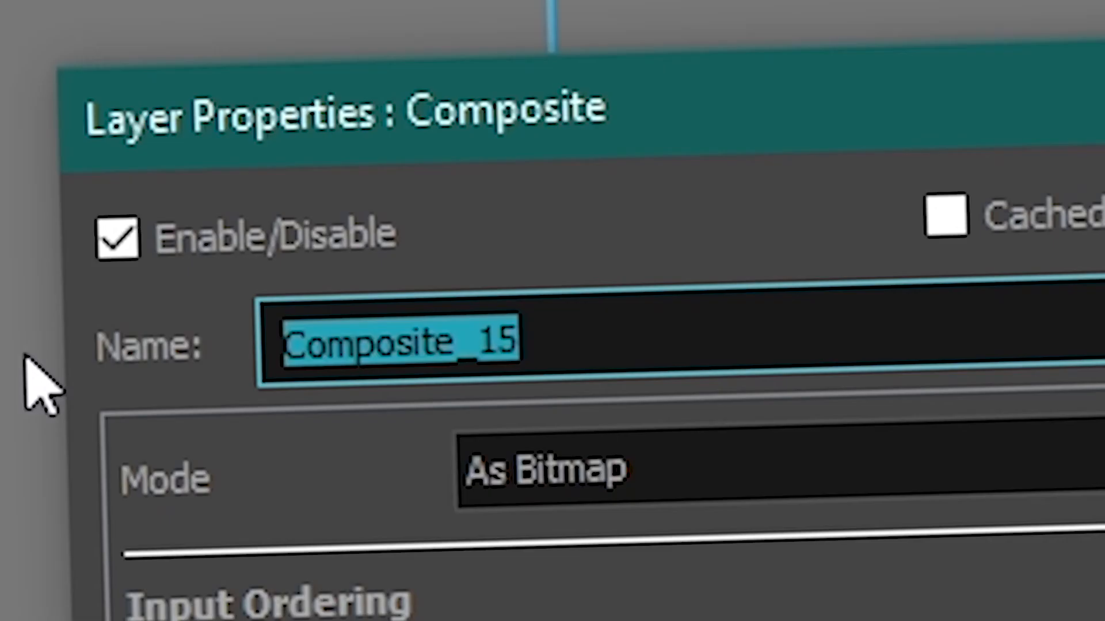
pyautogui.write('connect_drawing_her')
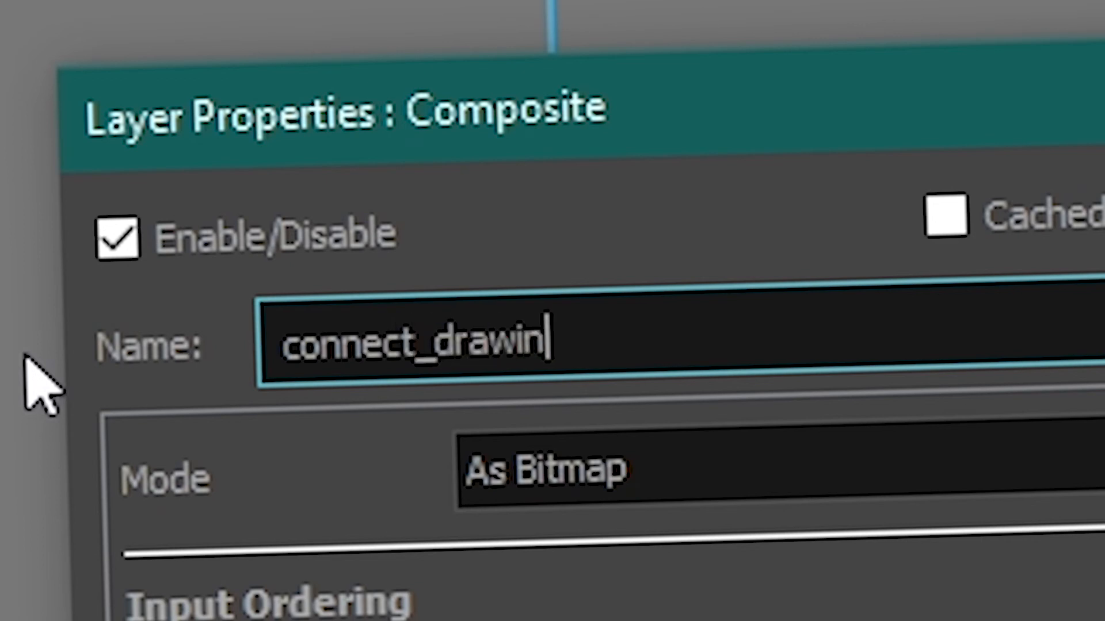
pyautogui.write('e')
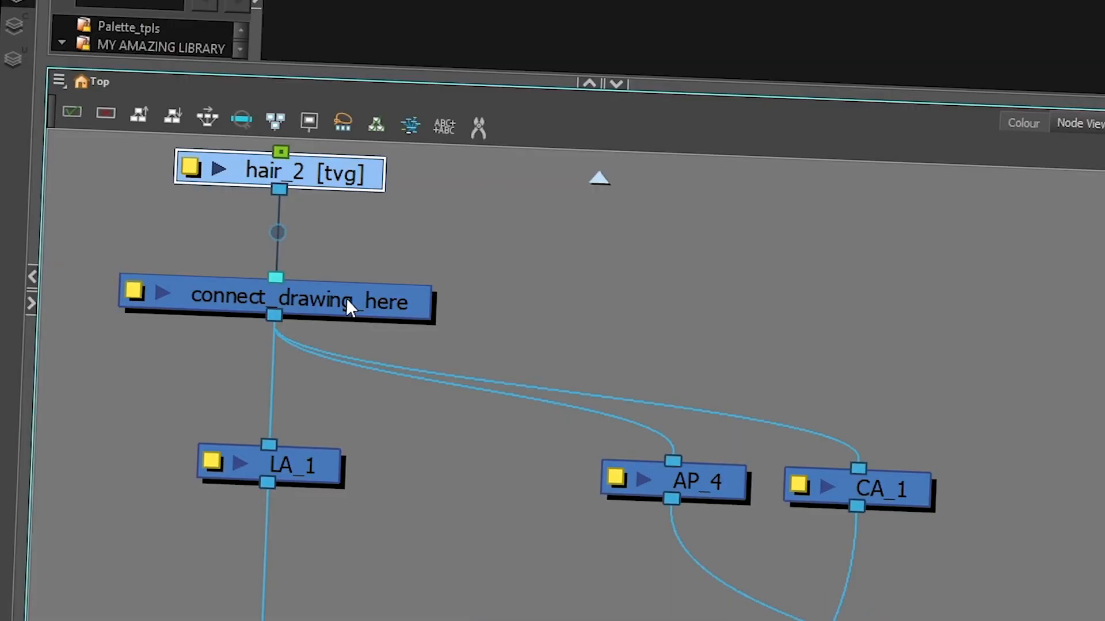
# Step: Try deleting the connect_drawing_here composite so hair_2 feeds the nodes below directly, and undo the deletion
pyautogui.click(619, 474)
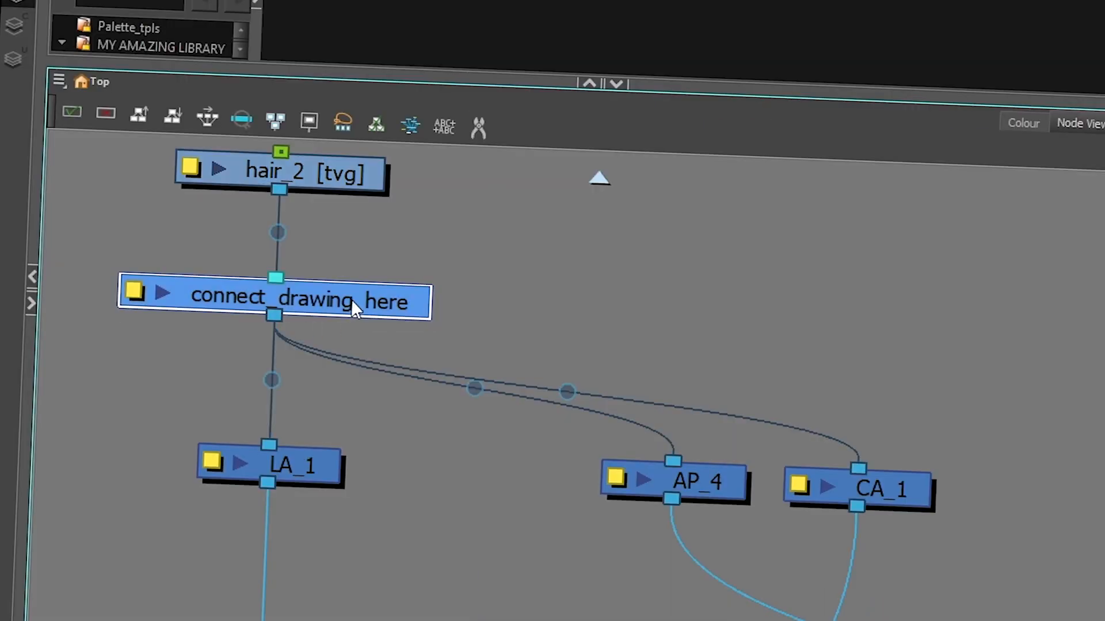
pyautogui.press('Delete')
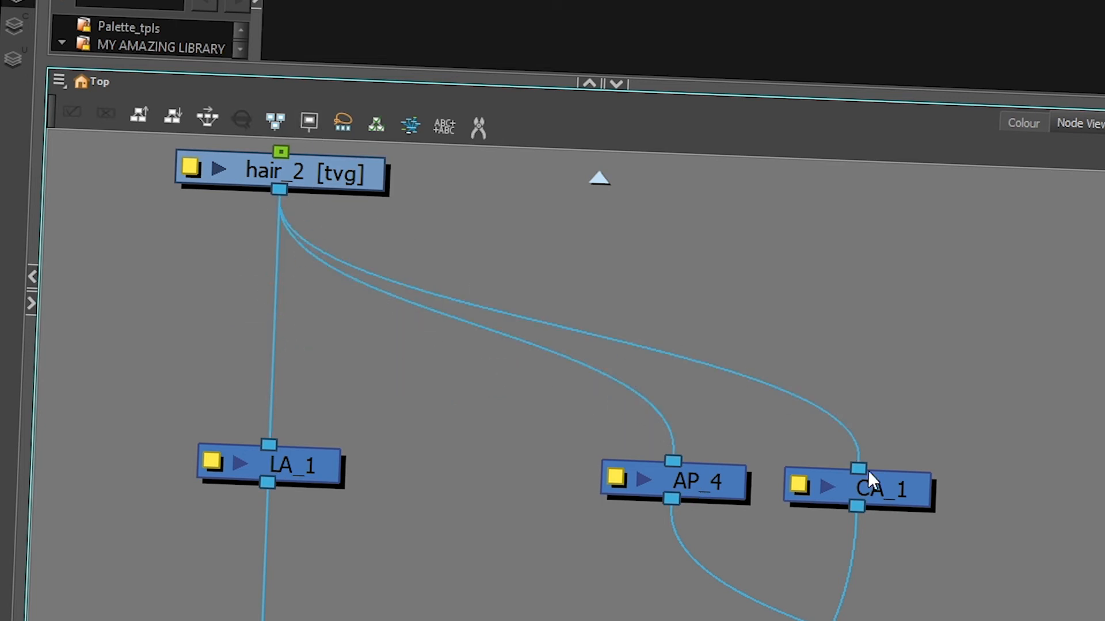
pyautogui.scroll(-3, 787, 456)
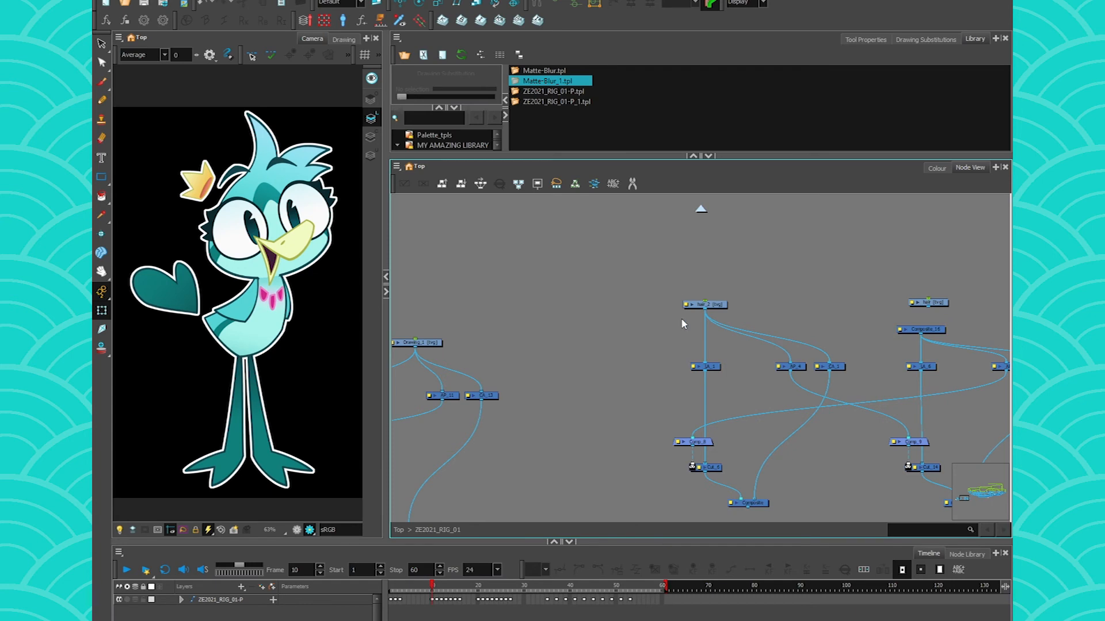
pyautogui.hotkey('ctrl', 'z')
# Step: Paste copies of the hair_2 and hair drawings and move them into the empty area beside the original setup
pyautogui.moveTo(672, 357); pyautogui.dragTo(564, 329)
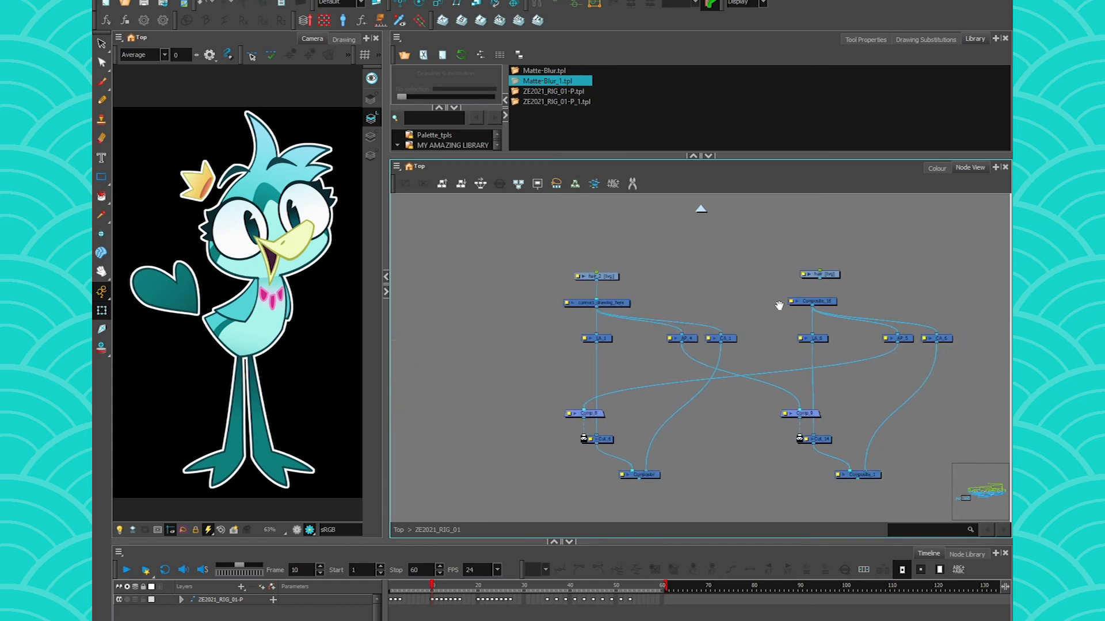
pyautogui.moveTo(784, 303); pyautogui.dragTo(690, 297)
pyautogui.click(500, 271)
pyautogui.hotkey('ctrl', 'v')
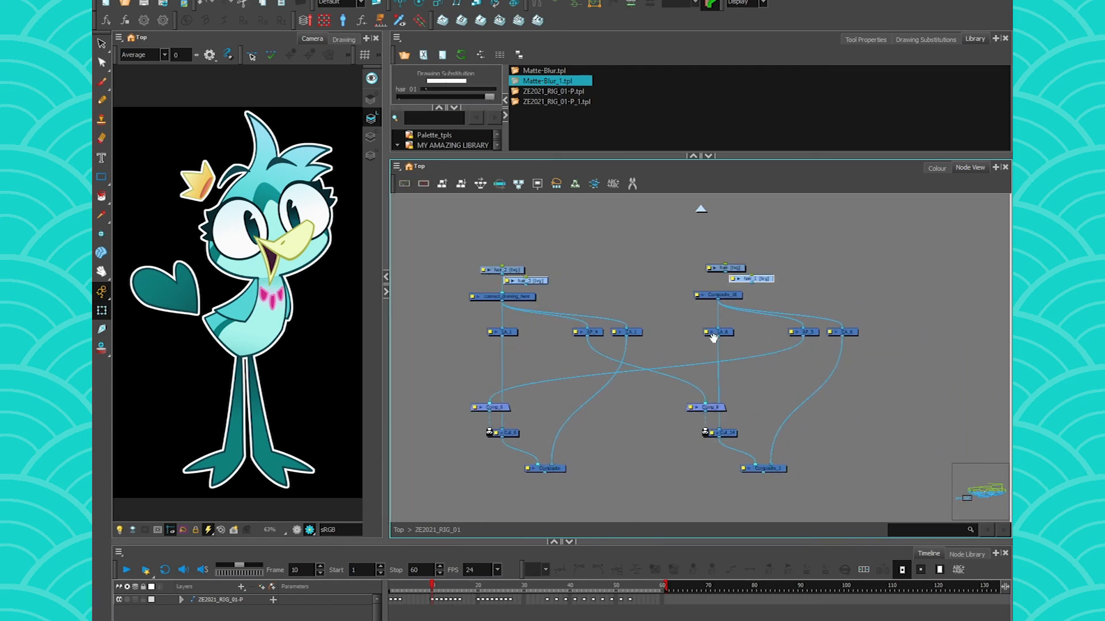
pyautogui.moveTo(718, 339); pyautogui.dragTo(639, 328)
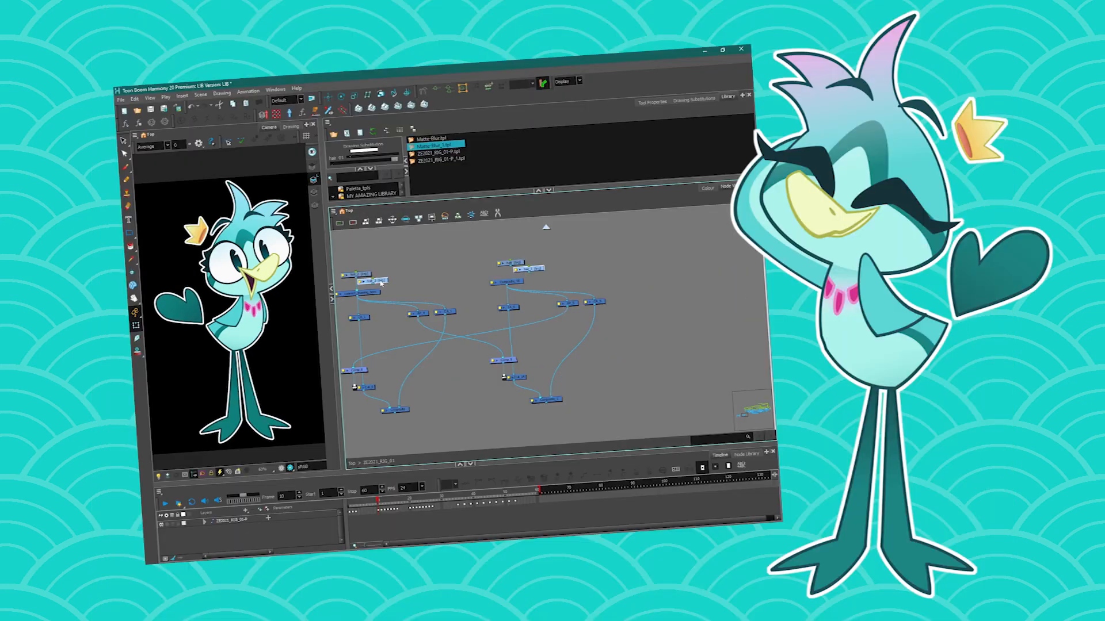
pyautogui.moveTo(380, 284); pyautogui.dragTo(644, 260)
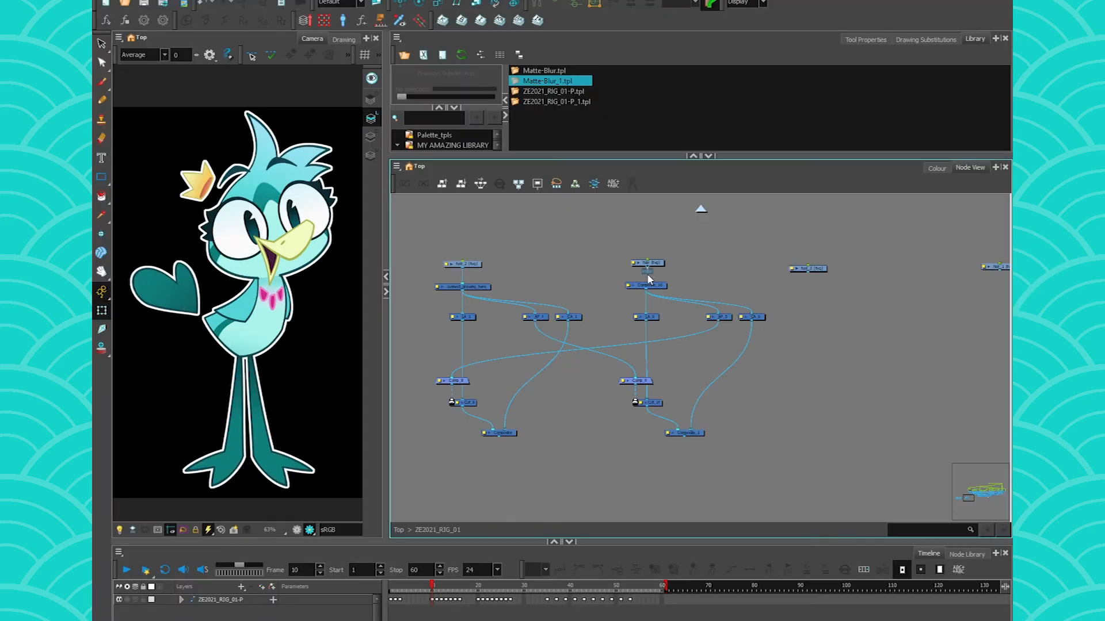
# Step: Save the setup's nodes without the drawings as Composite.tpl in the little folder of MY AMAZING LIBRARY
pyautogui.moveTo(778, 444); pyautogui.dragTo(416, 320)
pyautogui.moveTo(404, 283); pyautogui.dragTo(550, 119)
pyautogui.click(534, 333)
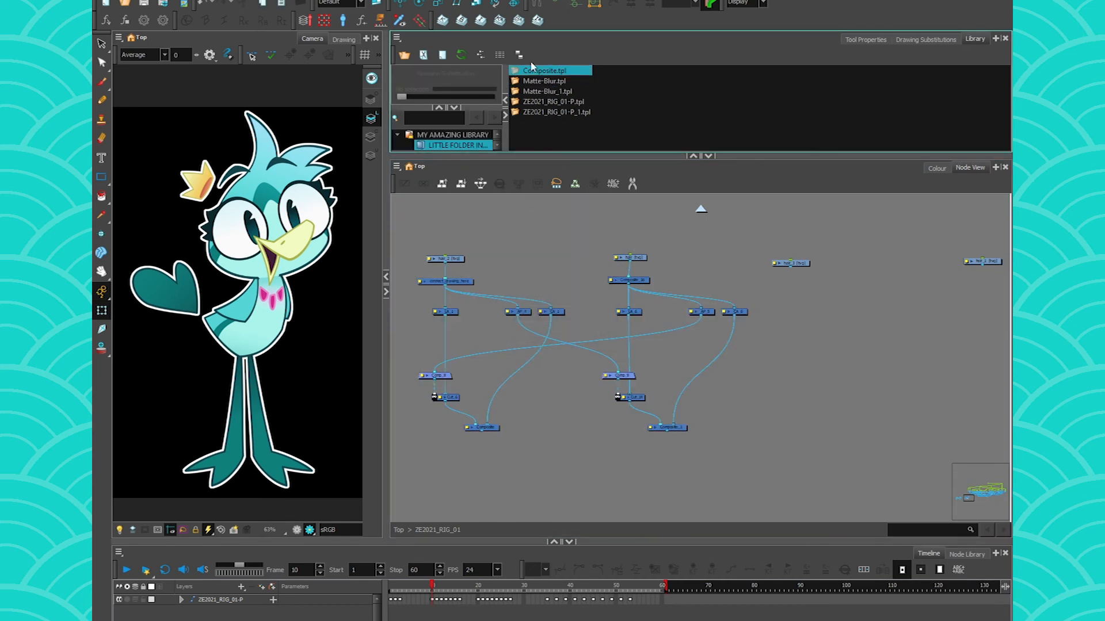
# Step: Place the Composite.tpl template beneath the two pasted hair drawings and connect each drawing to its top composite
pyautogui.moveTo(826, 355); pyautogui.dragTo(769, 366)
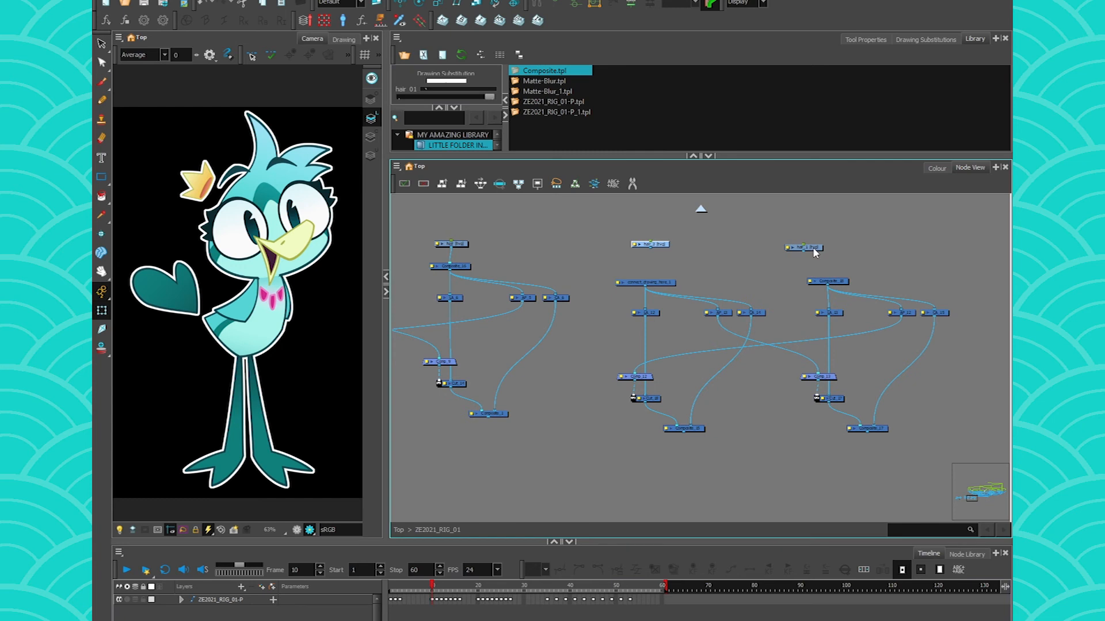
pyautogui.moveTo(818, 249); pyautogui.dragTo(827, 281)
pyautogui.moveTo(650, 248); pyautogui.dragTo(645, 281)
# Step: Delete the placeholder composites directly beneath the hair drawings in both the original and the template-based setup
pyautogui.moveTo(492, 296); pyautogui.dragTo(601, 316)
pyautogui.moveTo(767, 304); pyautogui.dragTo(766, 292)
pyautogui.moveTo(947, 303); pyautogui.dragTo(423, 297)
pyautogui.press('Delete')
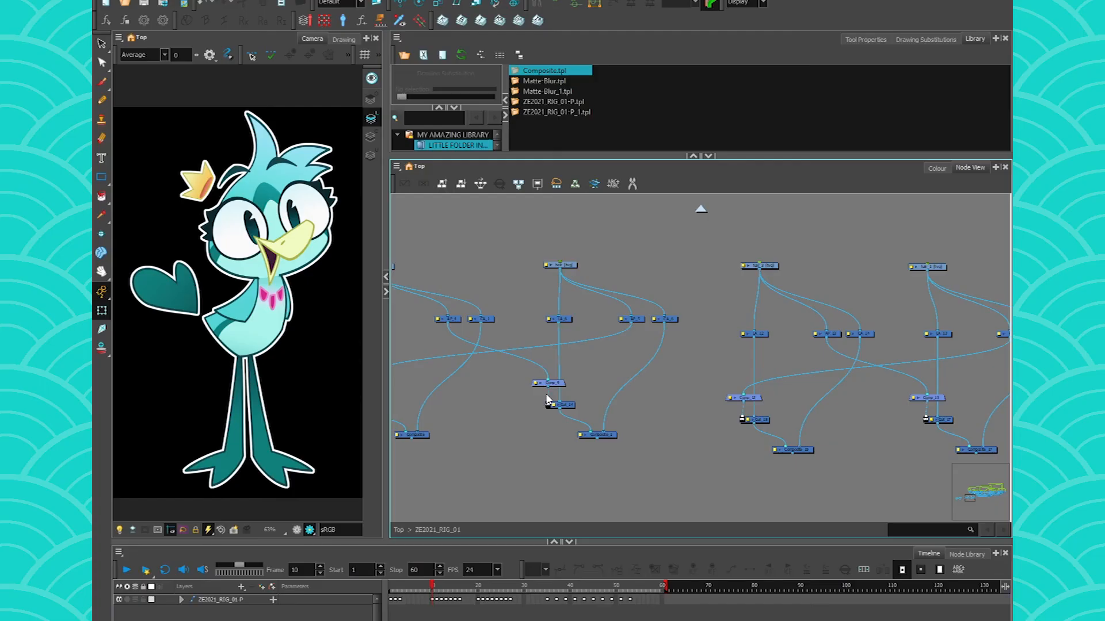
# Step: Examine the node types the node view can insert, in particular the Composite command
pyautogui.scroll(-3, 588, 350)
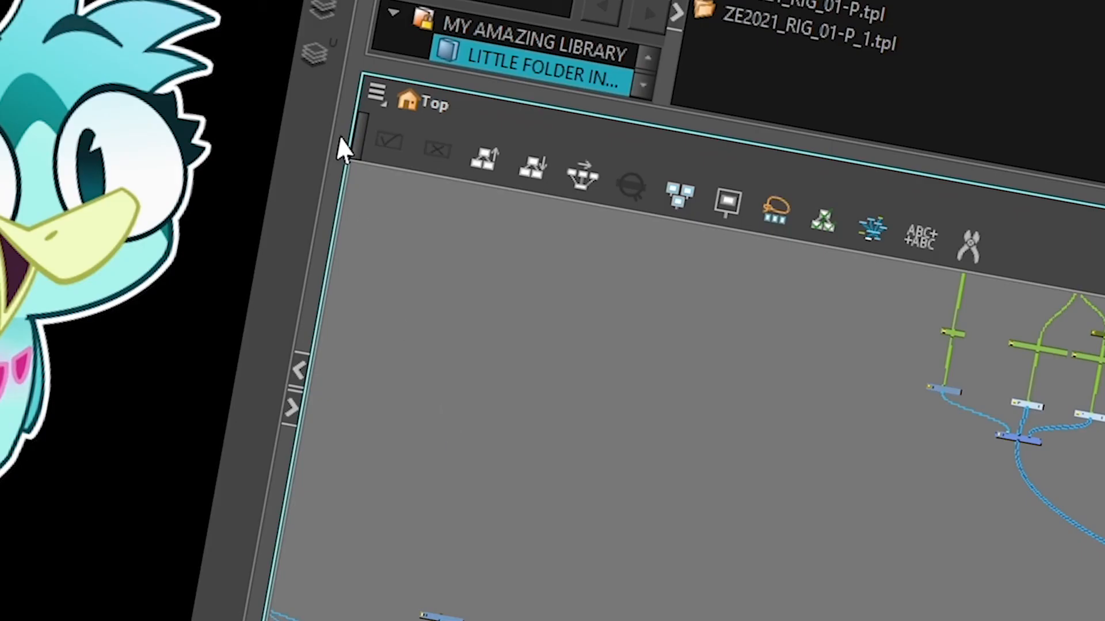
pyautogui.click(377, 97)
pyautogui.moveTo(390, 271)
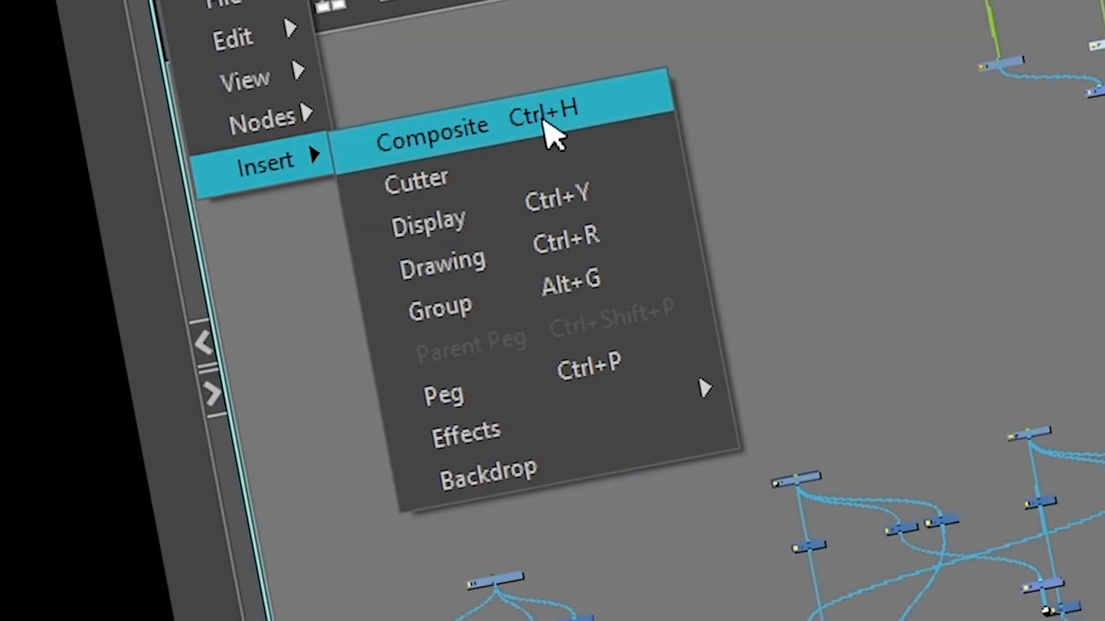
pyautogui.click(641, 111)
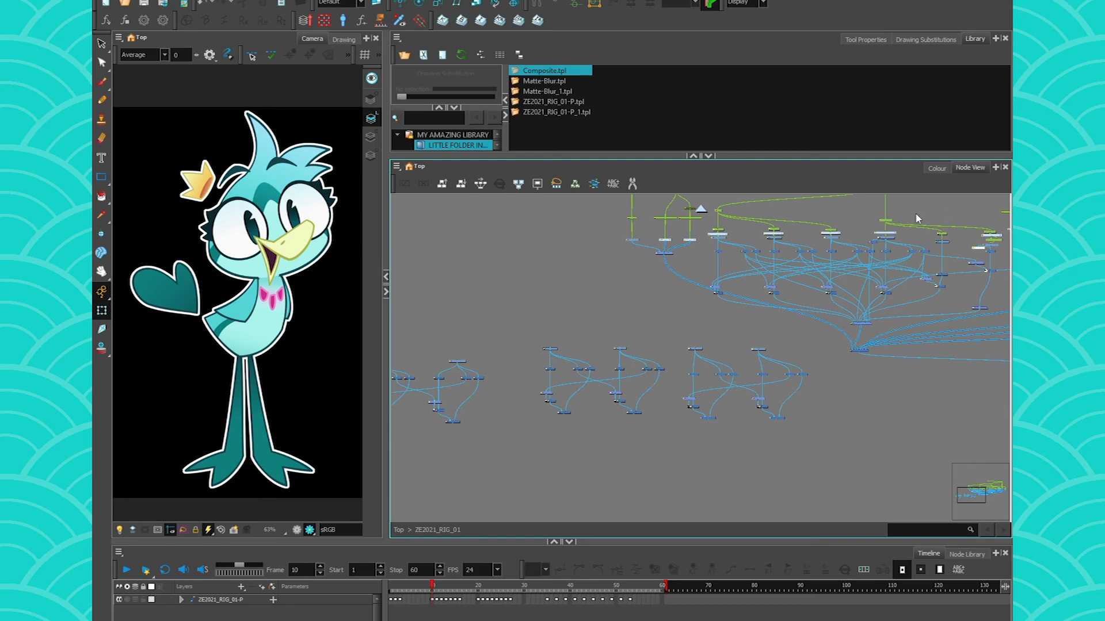